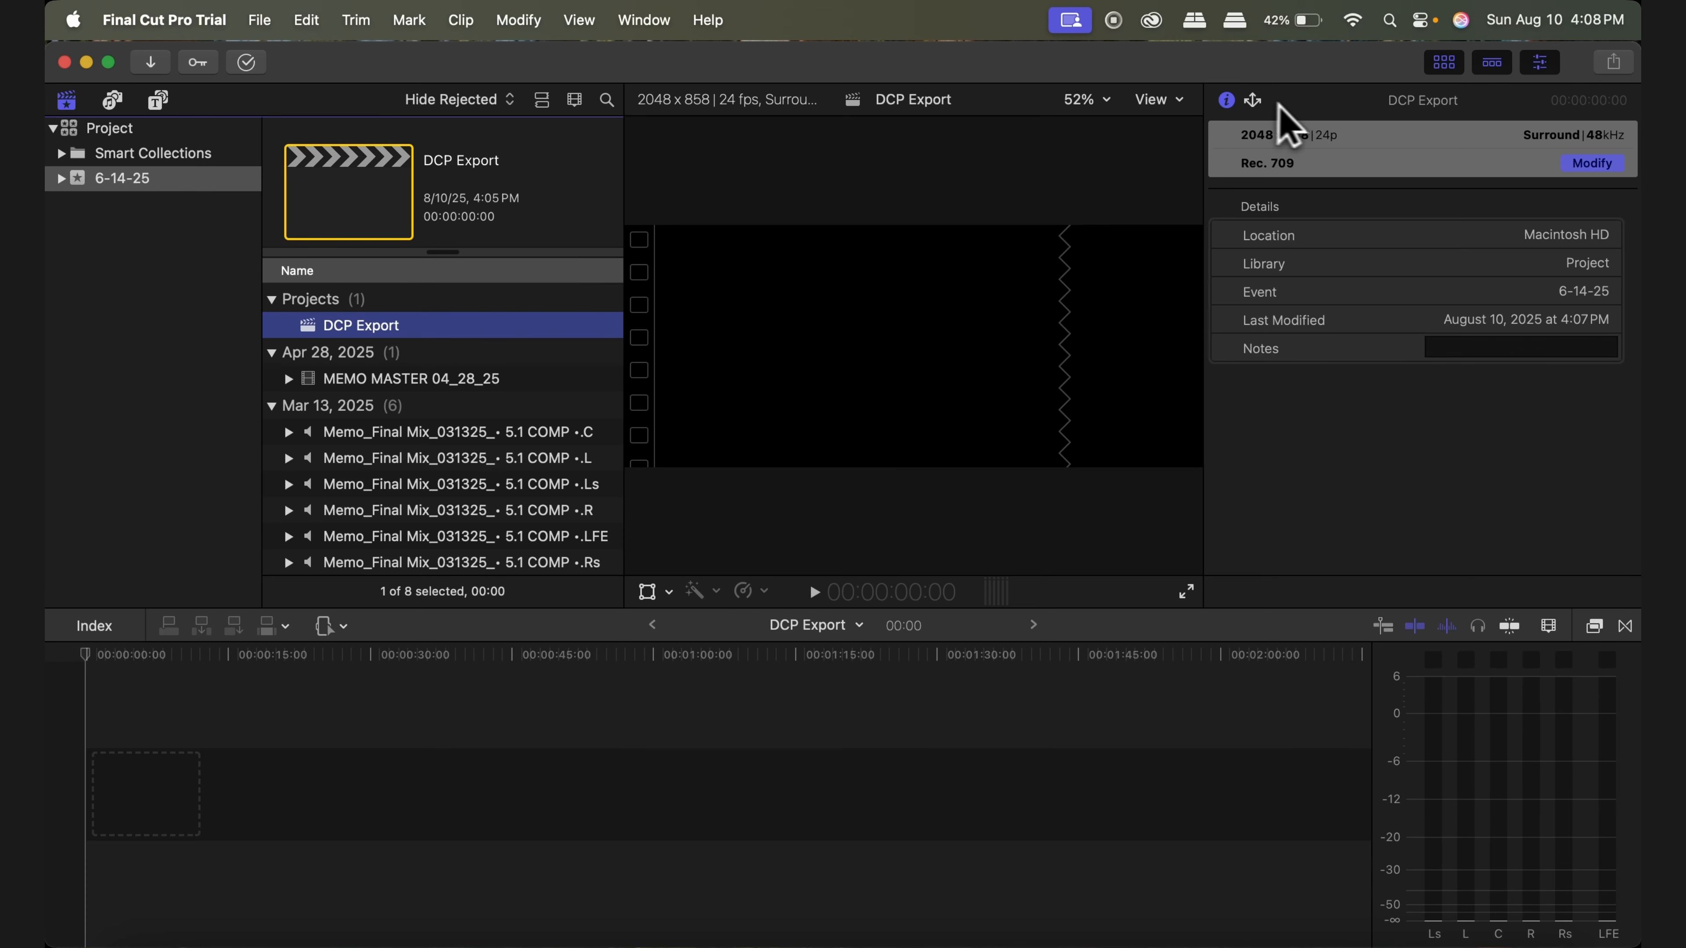
# Set the audio channels of the DCP Export project to Surround in its project settings and apply the change
pyautogui.click(1591, 164)
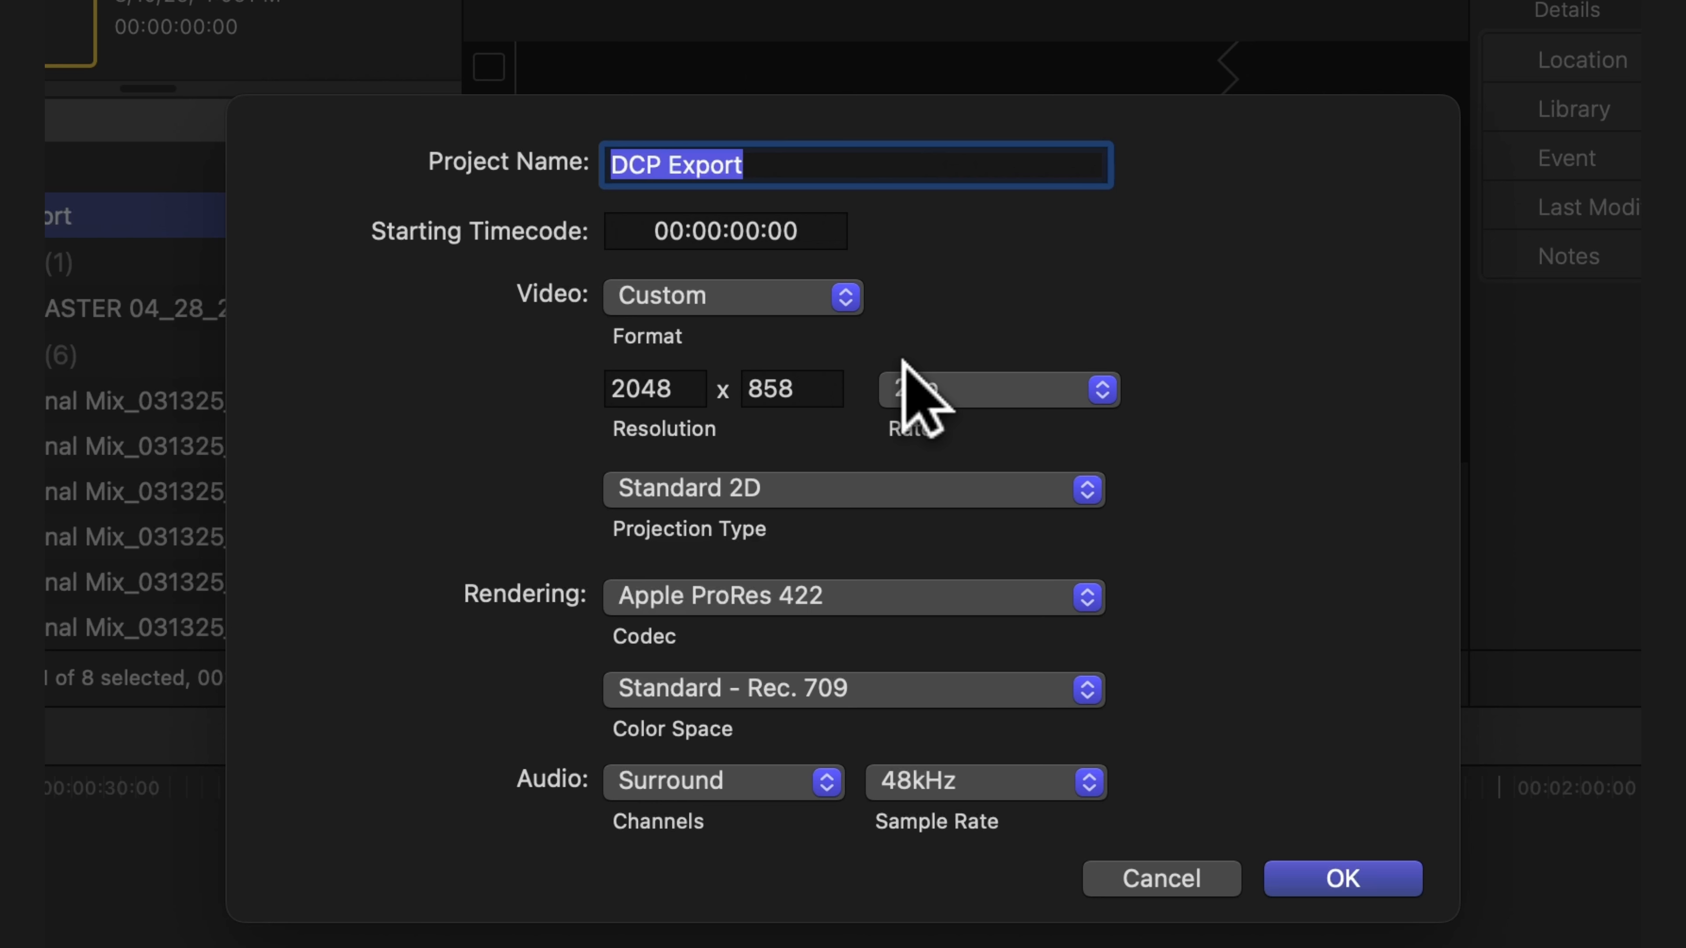
pyautogui.click(823, 298)
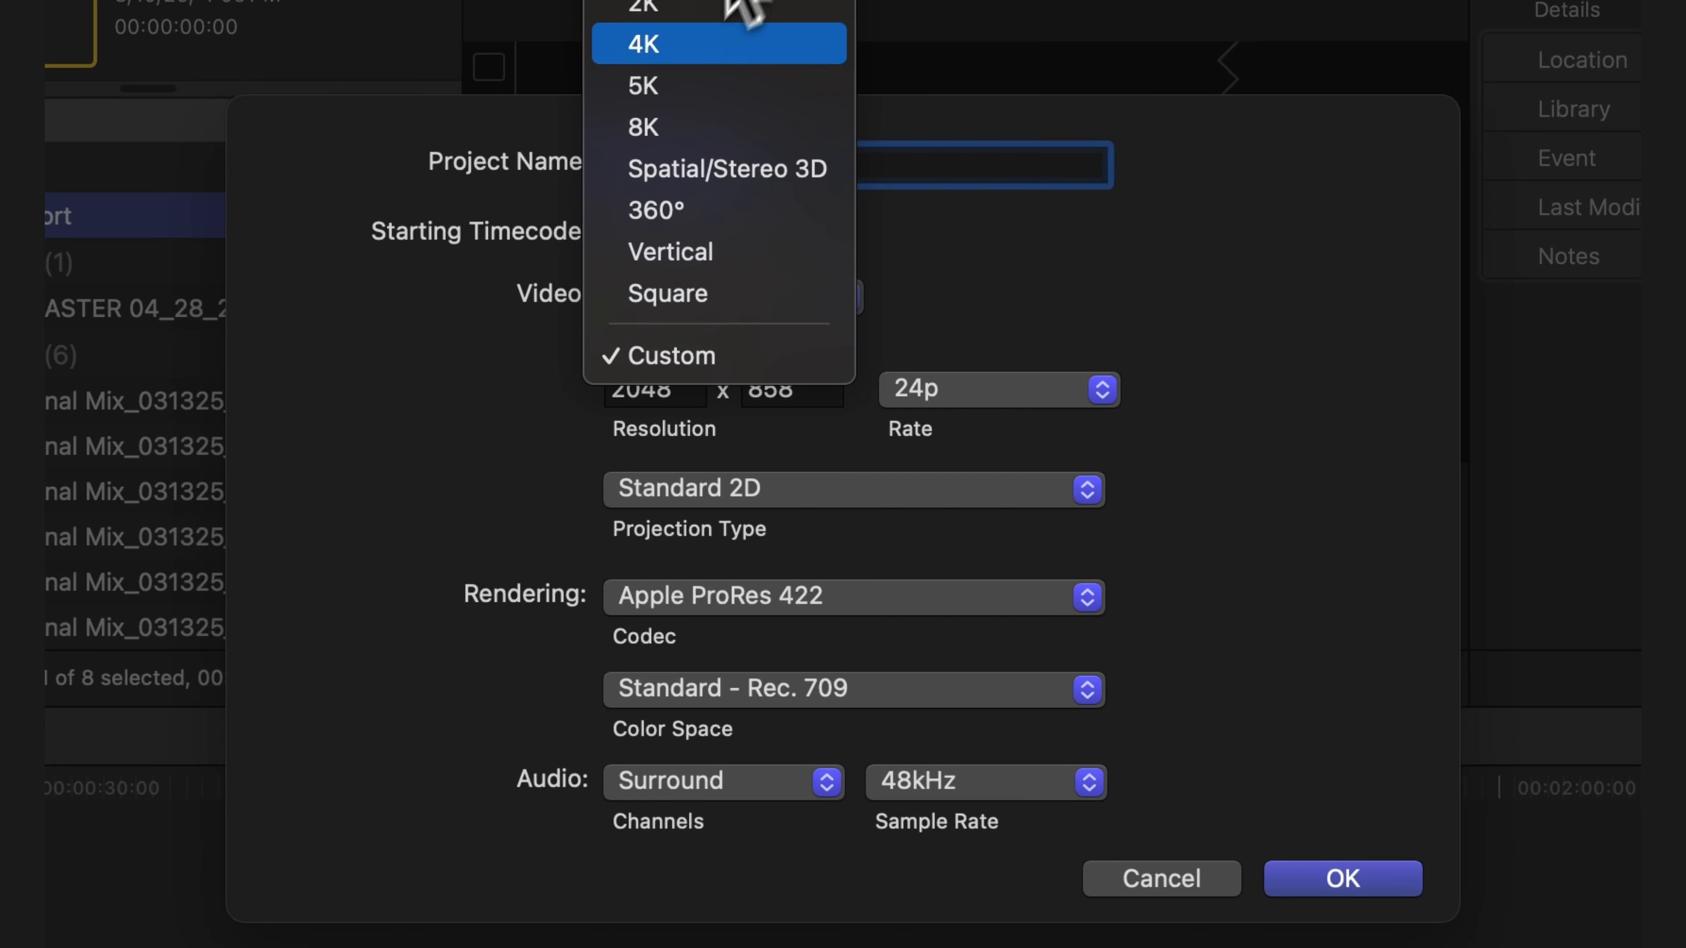
pyautogui.click(339, 505)
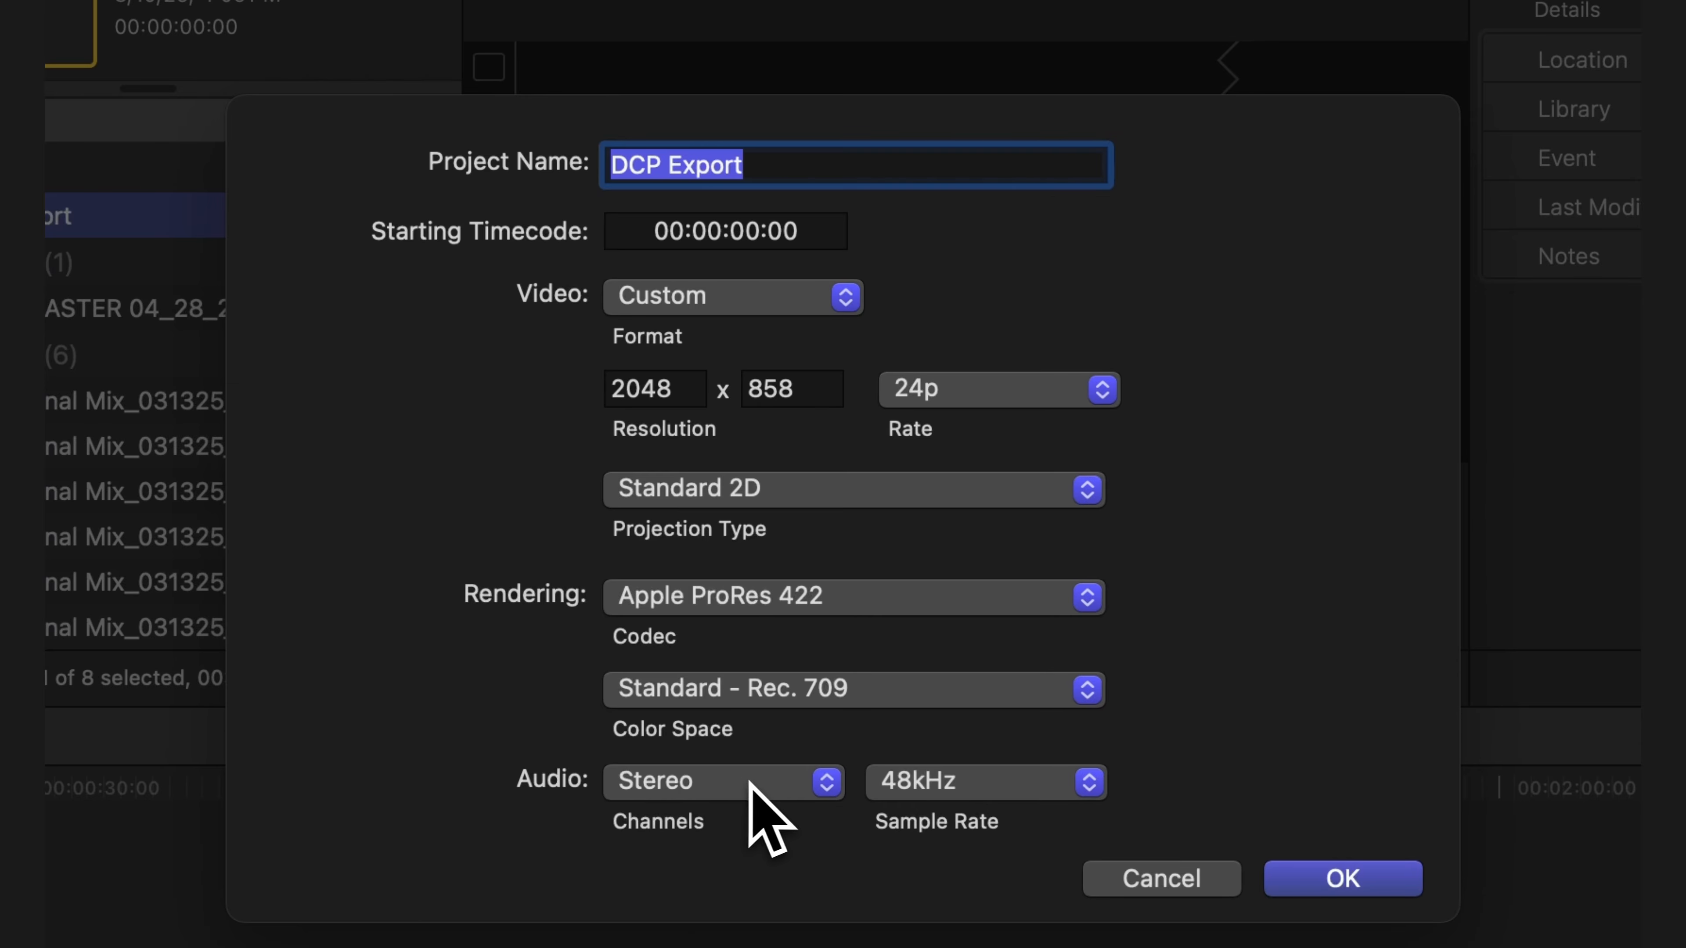
pyautogui.click(730, 785)
pyautogui.click(704, 744)
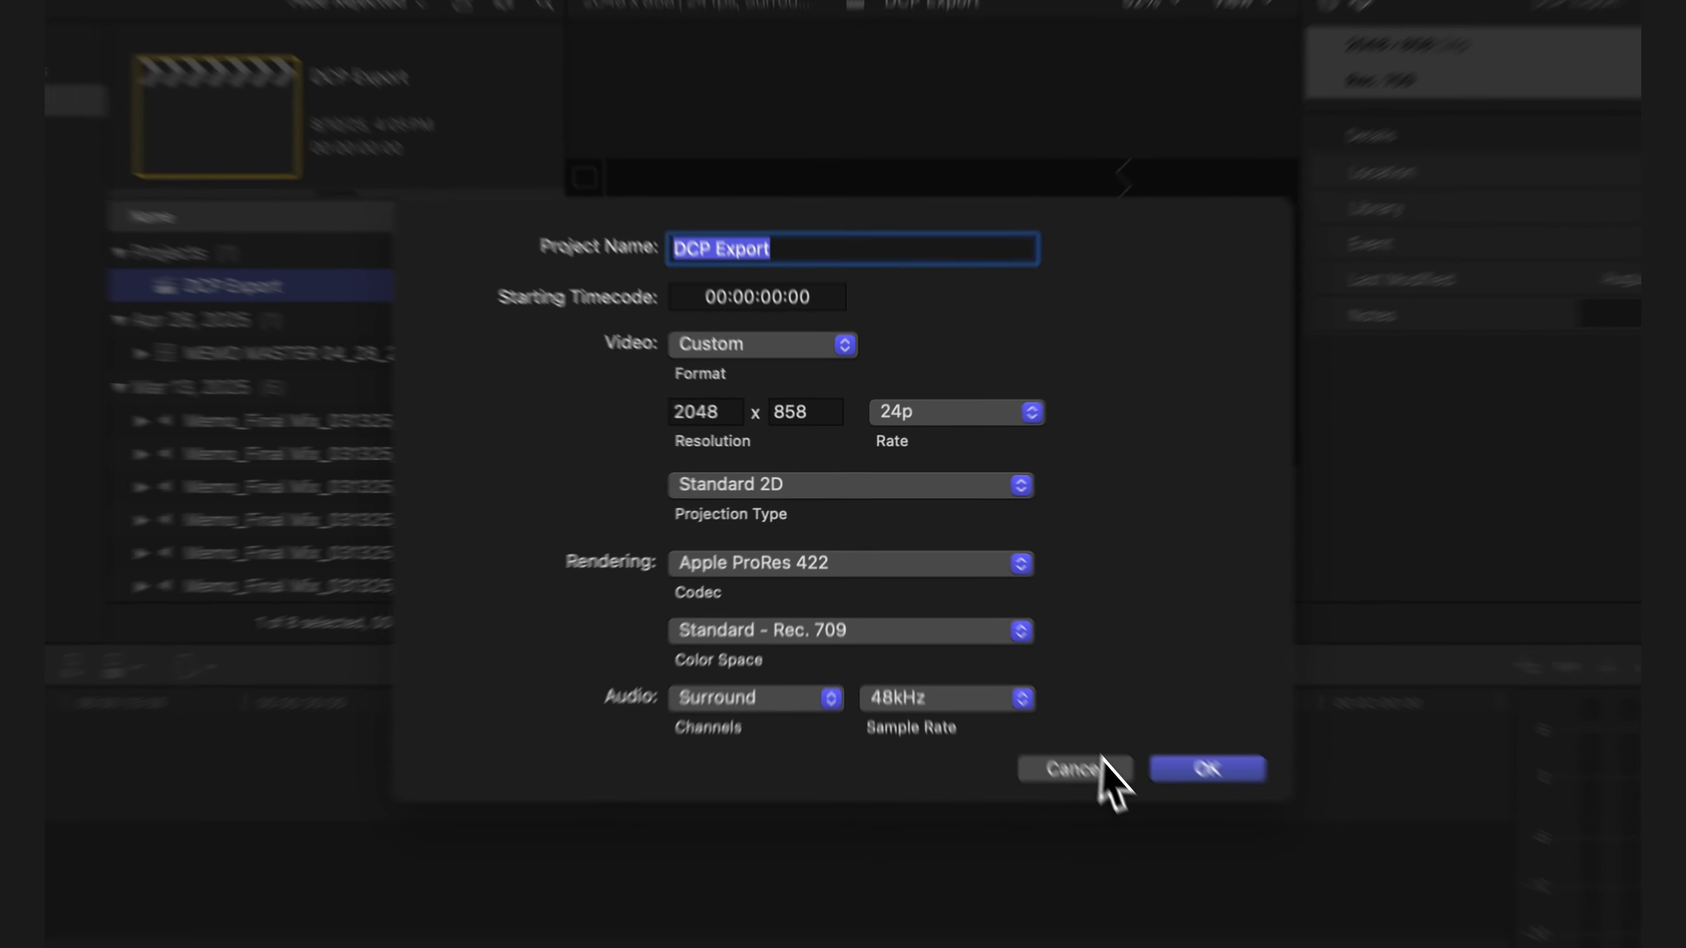
pyautogui.click(1342, 879)
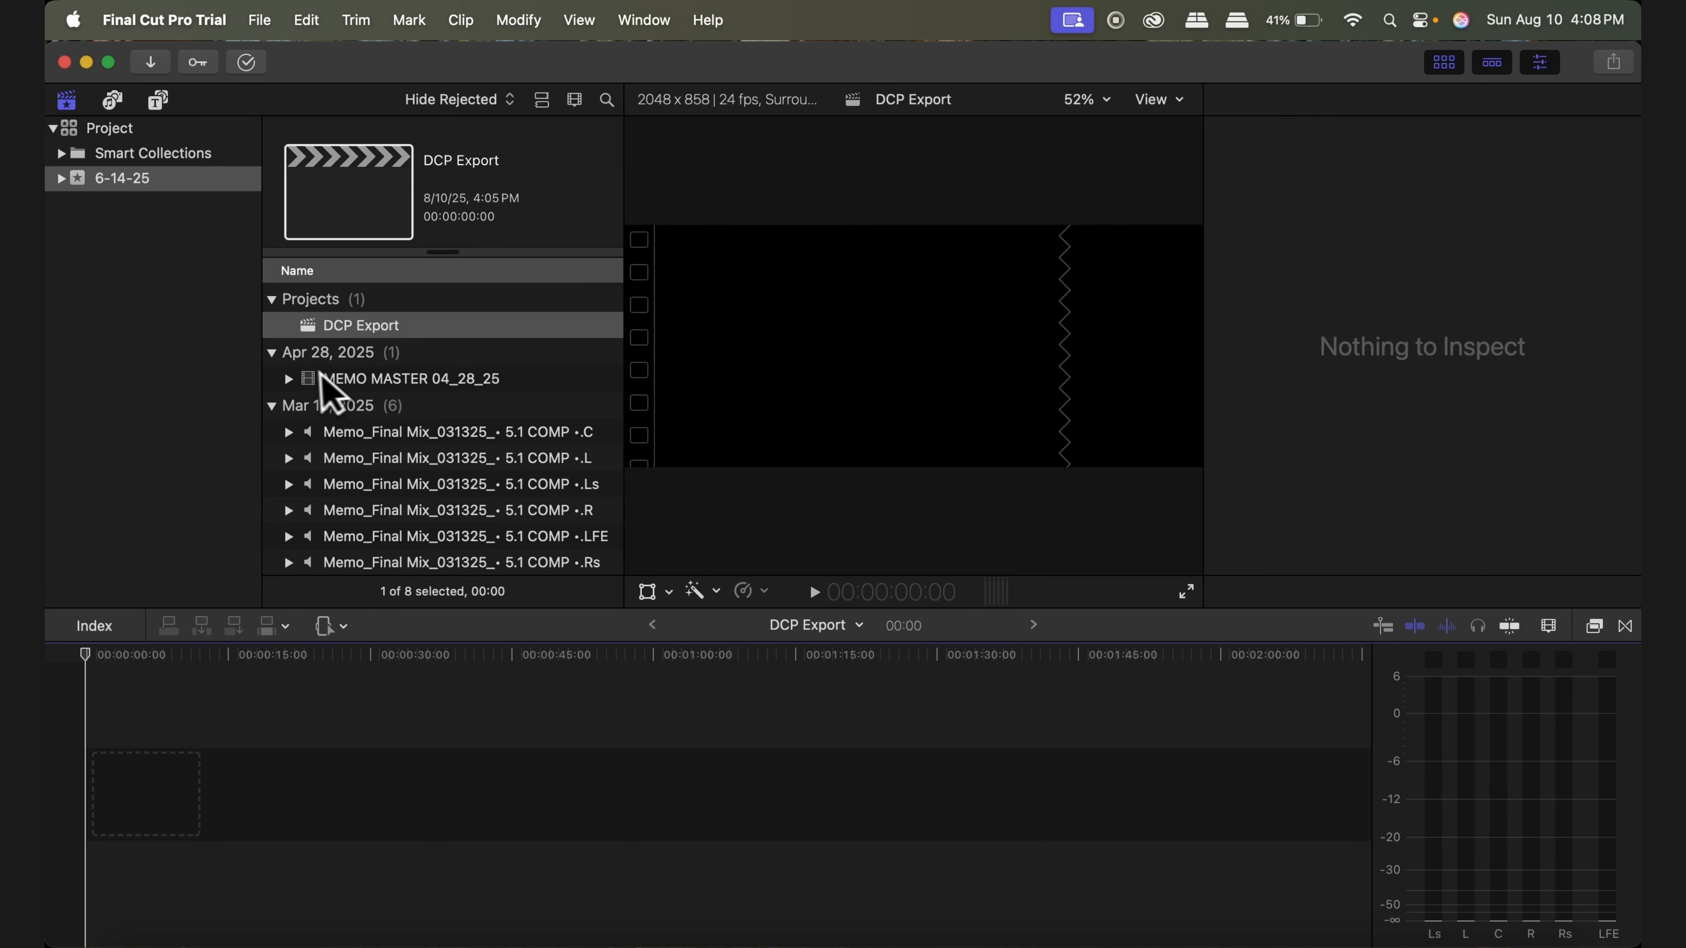
# Place the MEMO MASTER 04_28_25 clip at the start of the timeline and enlarge the timeline area
pyautogui.click(318, 389)
pyautogui.press('cmd+4')
pyautogui.moveTo(317, 392); pyautogui.dragTo(92, 810)
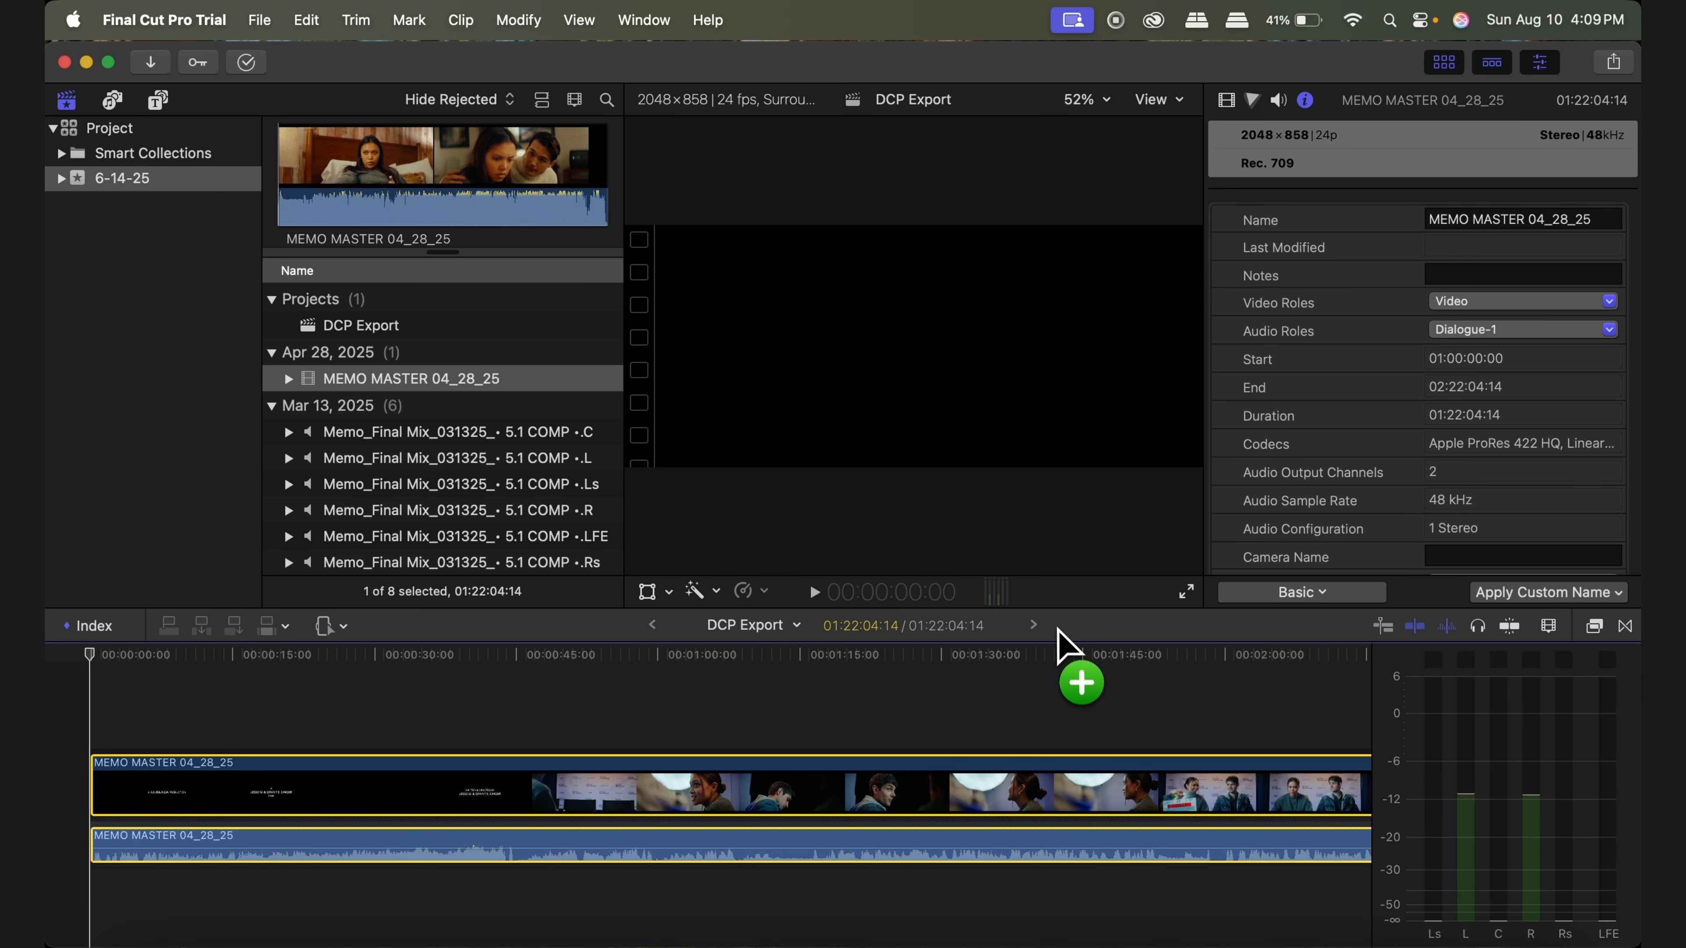
pyautogui.moveTo(1058, 608); pyautogui.dragTo(1057, 468)
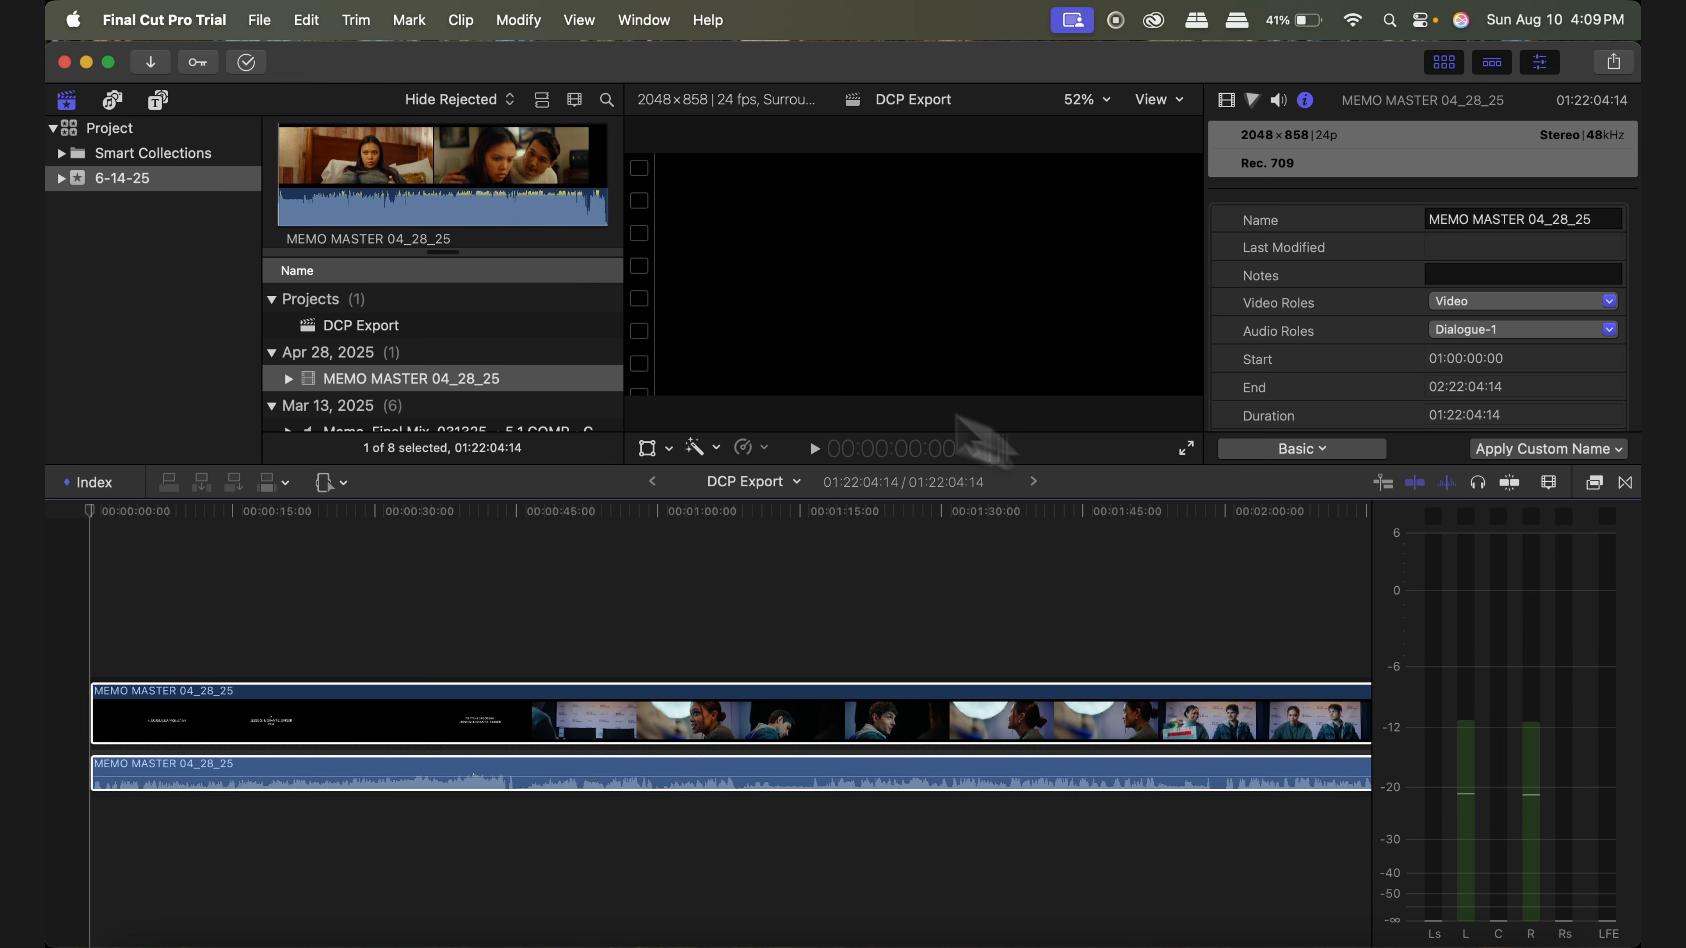
# Connect the 5.1 COMP L and R audio files, in that order, beneath the master clip at the timeline start
pyautogui.scroll(-3, 478, 372)
pyautogui.scroll(-1, 473, 362)
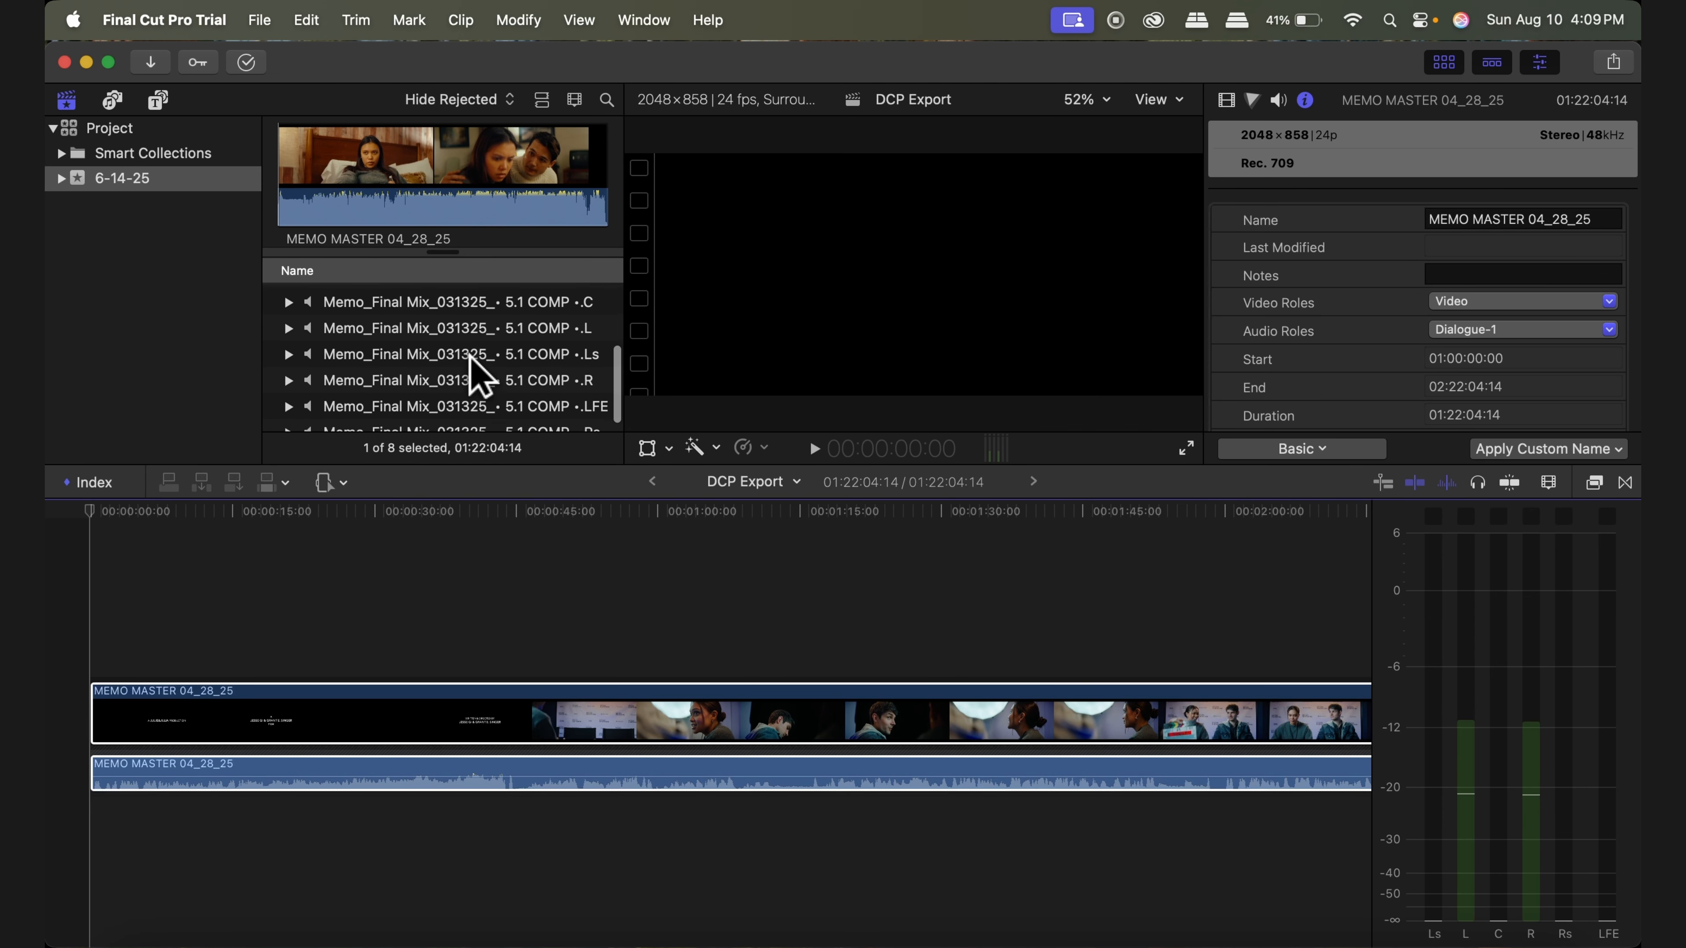
pyautogui.click(333, 323)
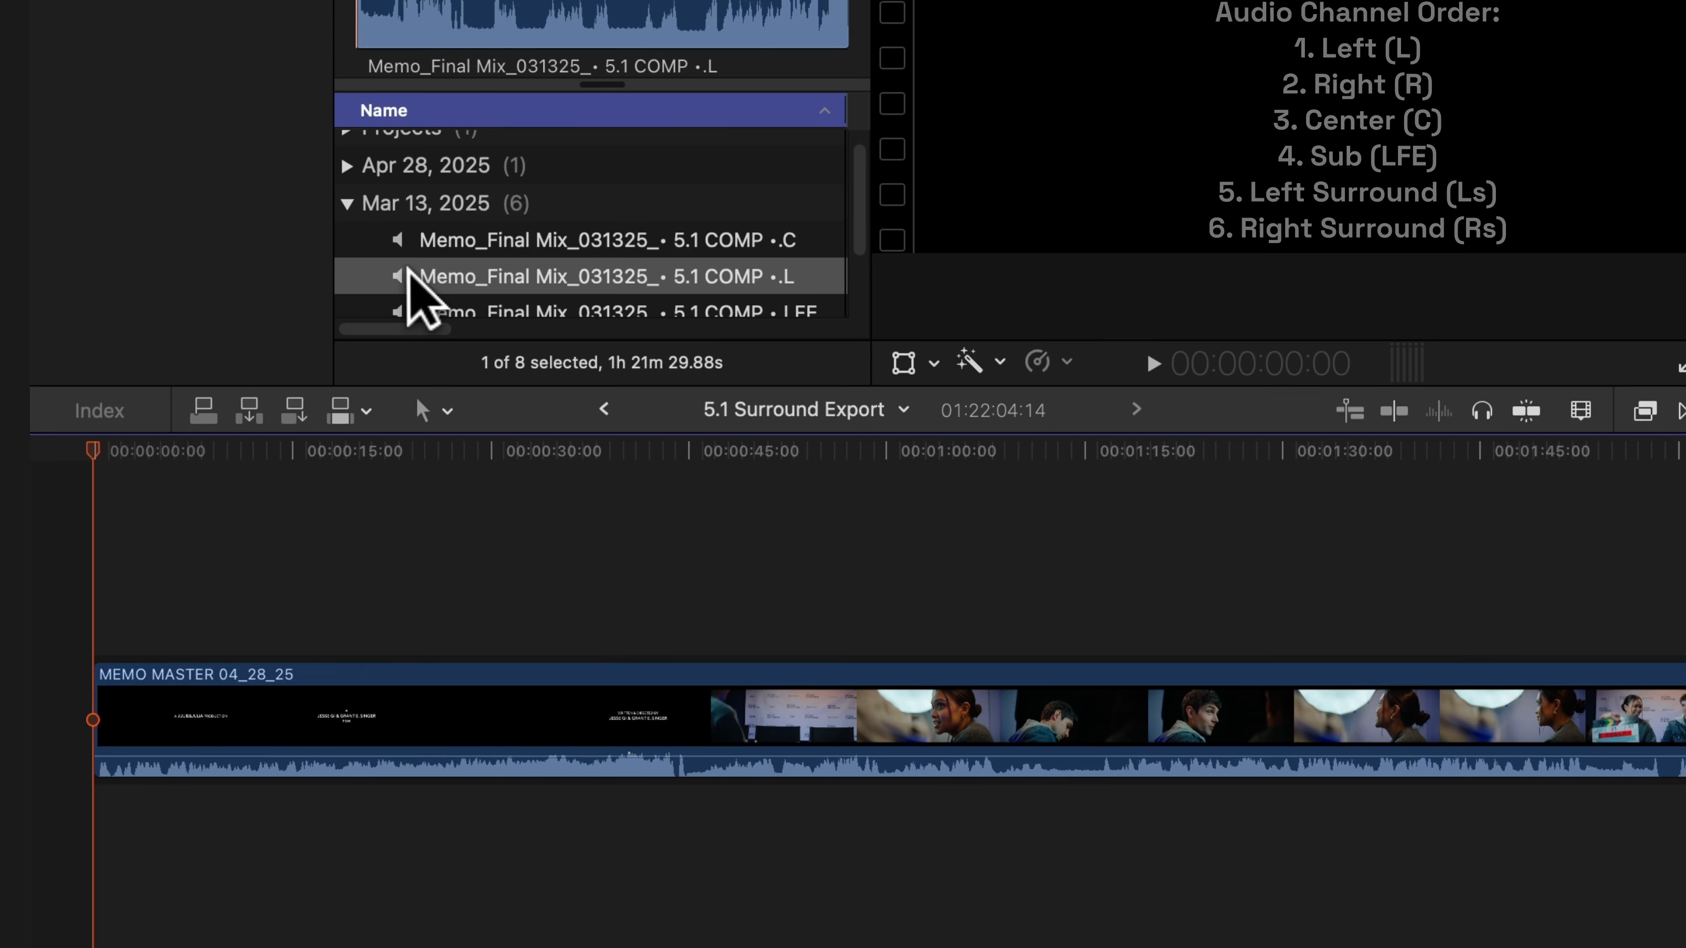
pyautogui.moveTo(402, 272); pyautogui.dragTo(84, 815)
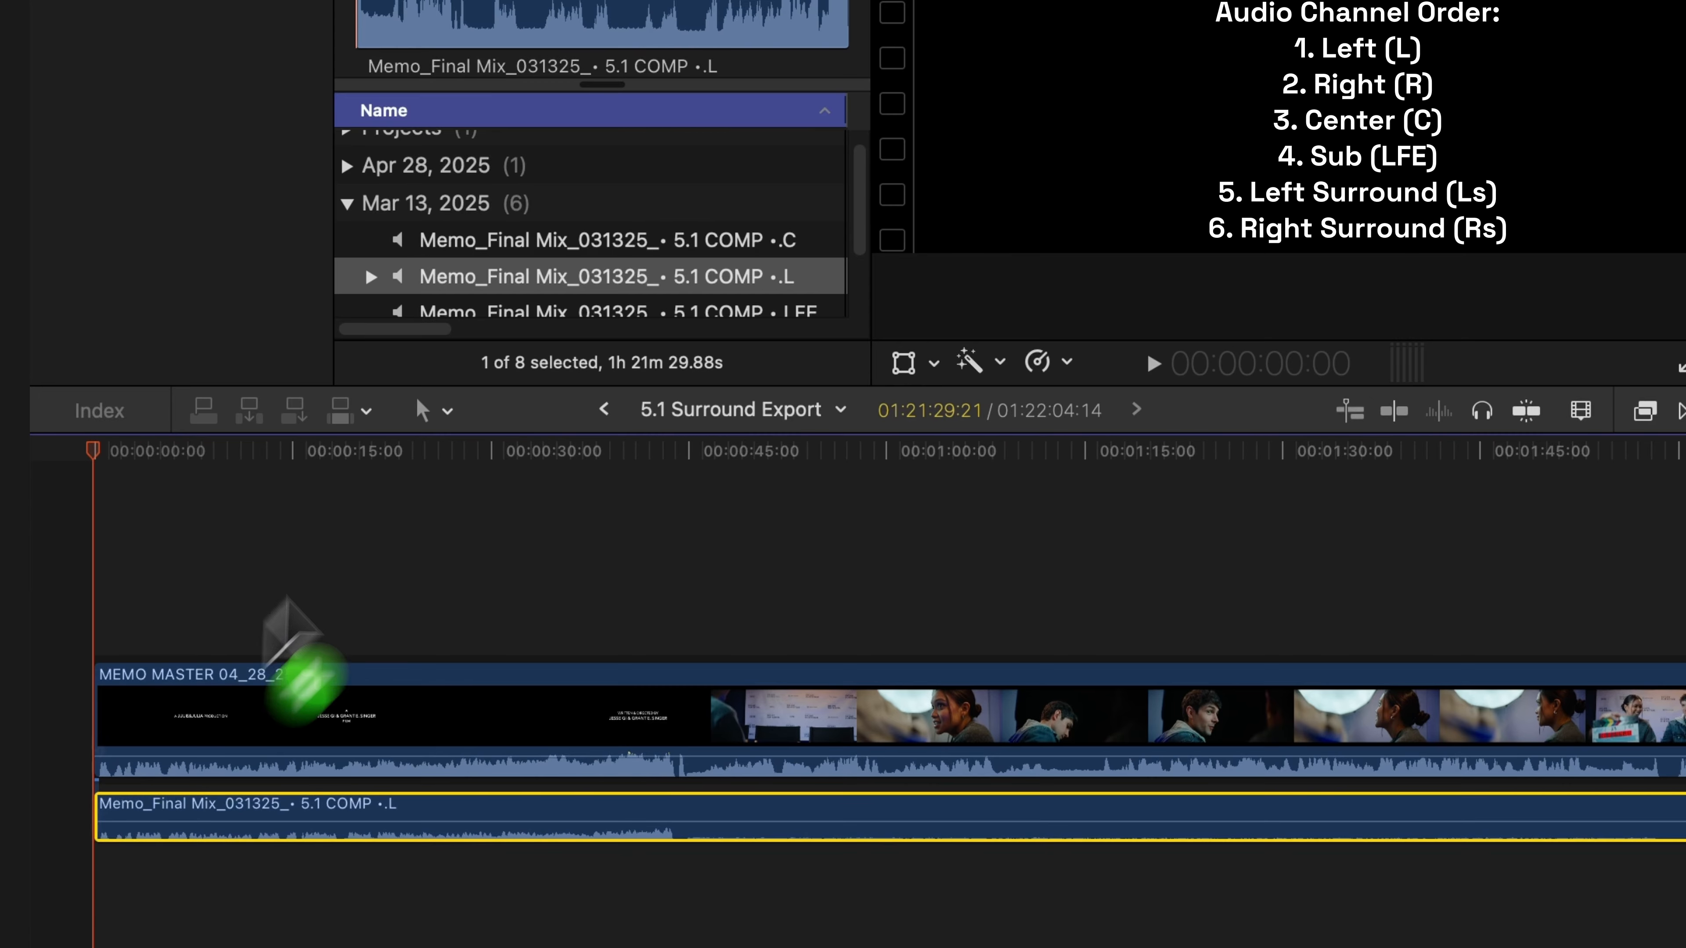
pyautogui.scroll(-3, 583, 294)
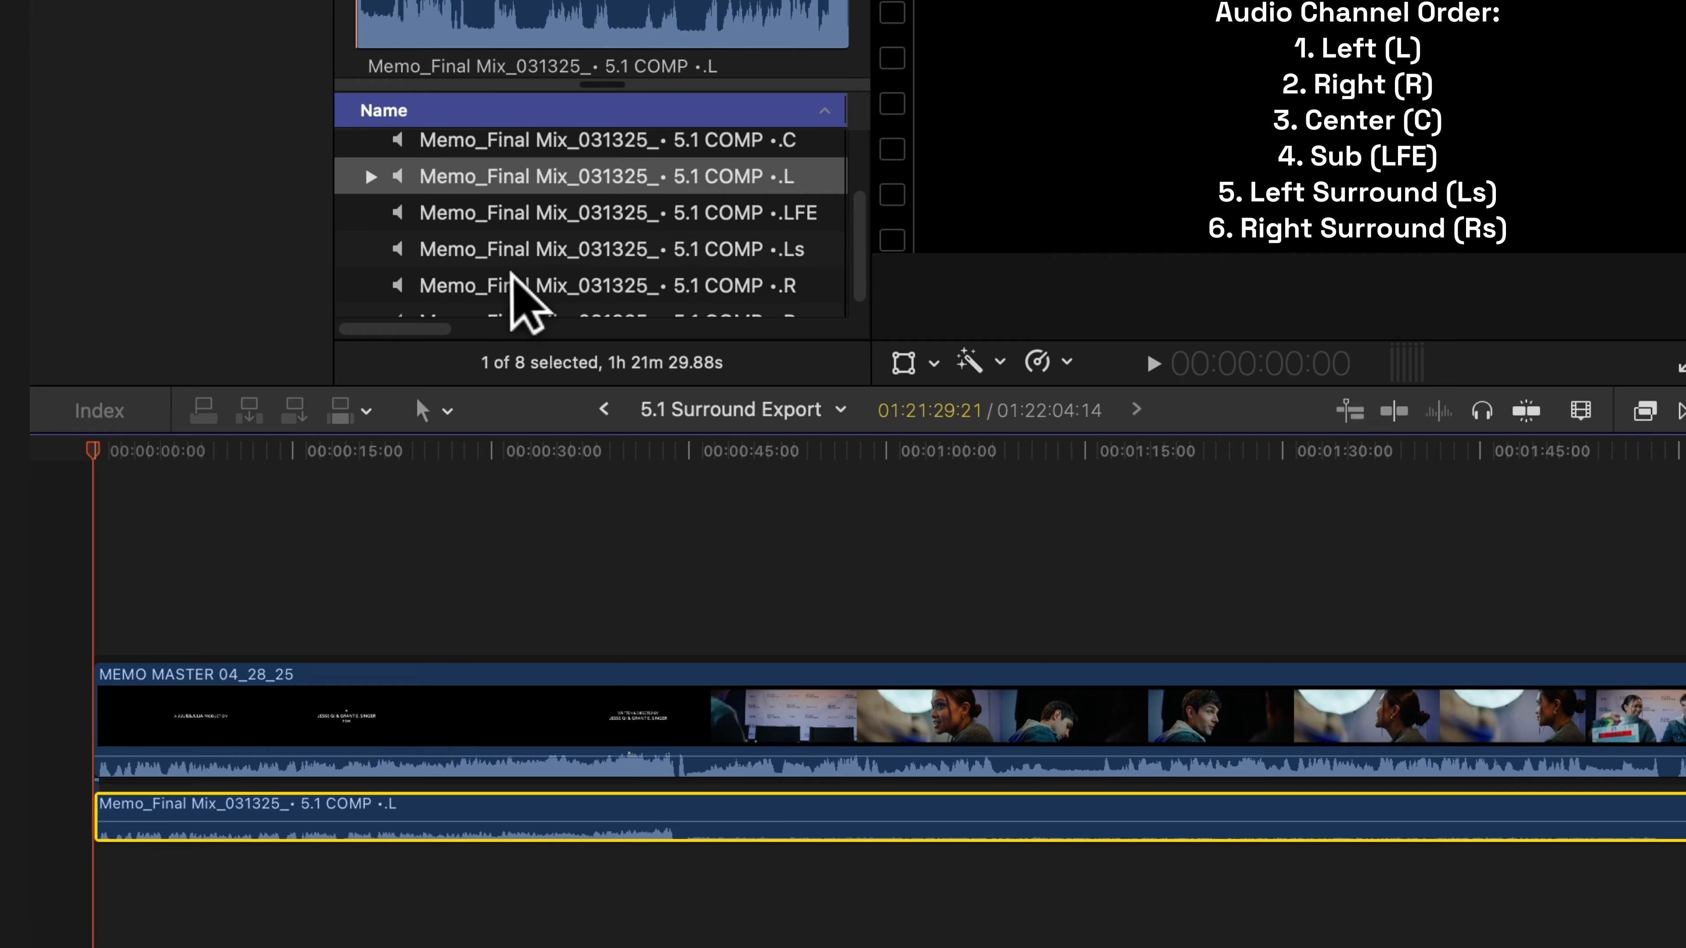
pyautogui.moveTo(516, 299); pyautogui.dragTo(94, 884)
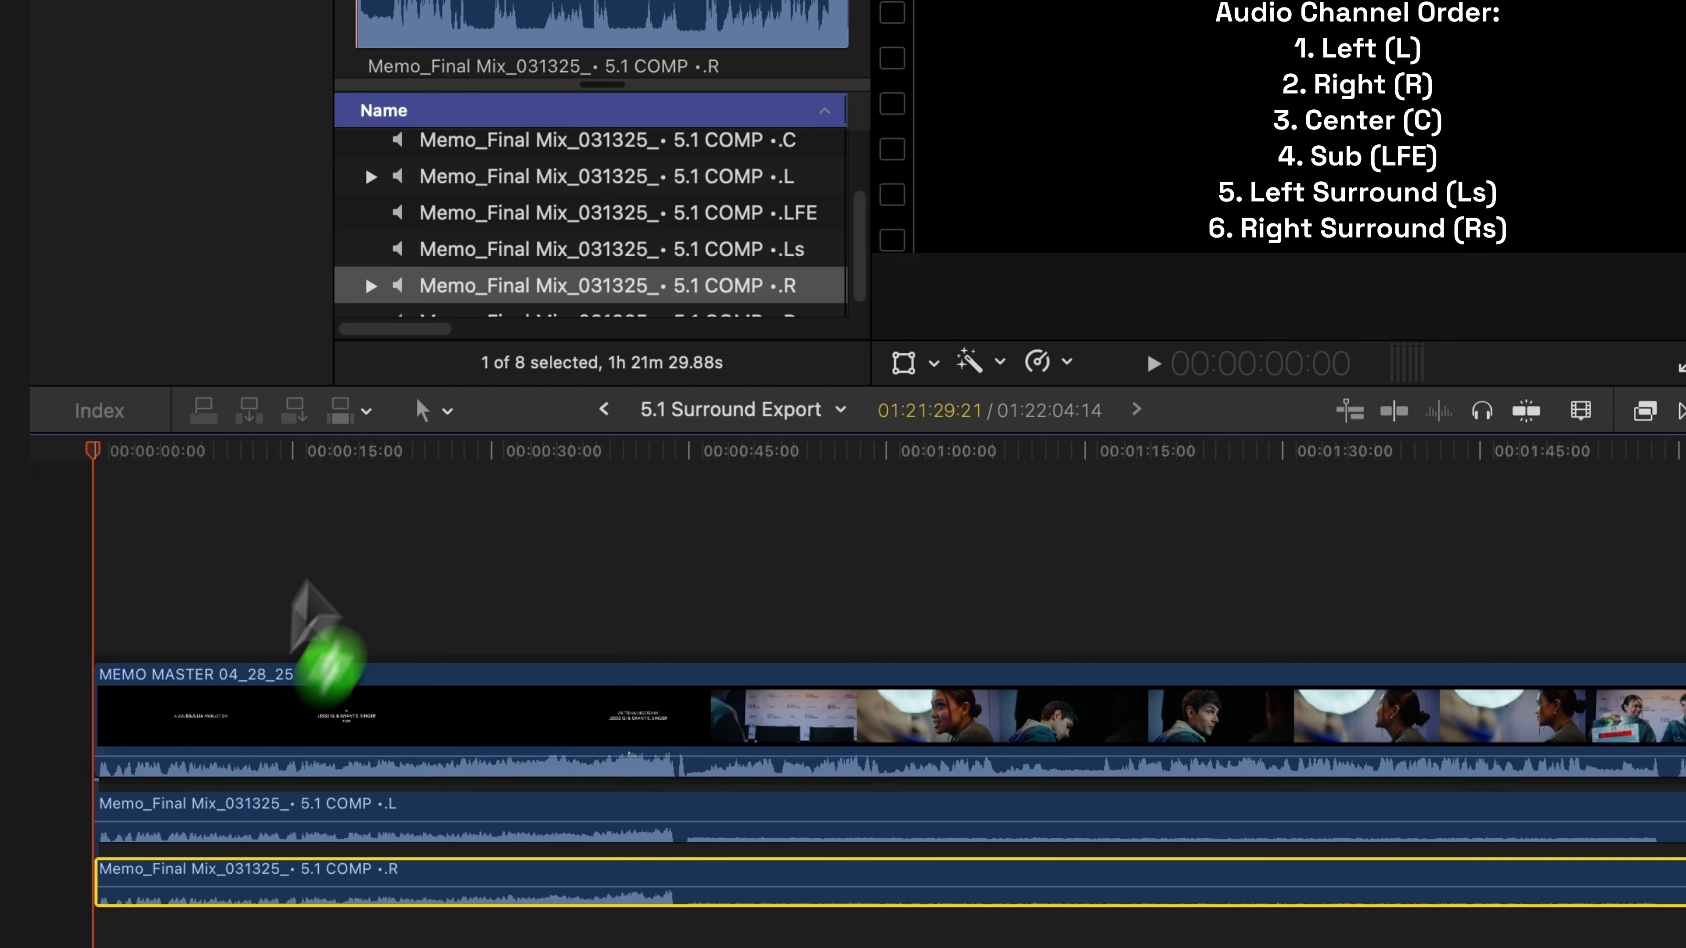
# Connect the 5.1 COMP C, LFE, Ls and Rs audio files, in that order, beneath the R track at the timeline start
pyautogui.click(441, 142)
pyautogui.moveTo(446, 166); pyautogui.dragTo(107, 930)
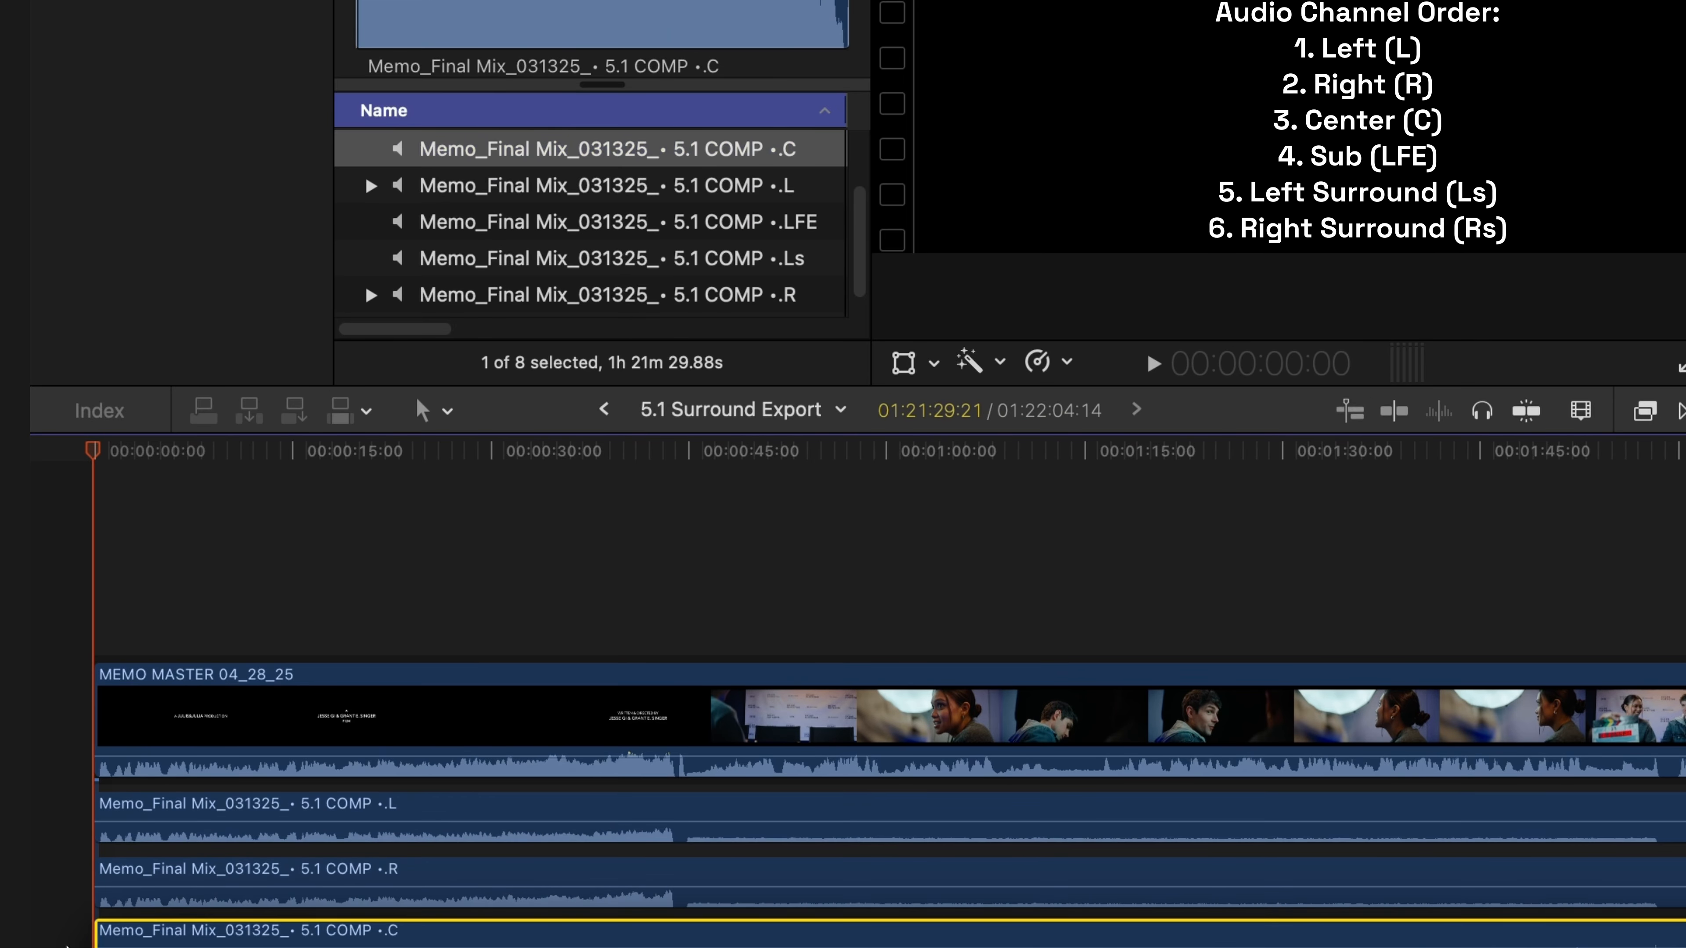
pyautogui.scroll(-2, 597, 200)
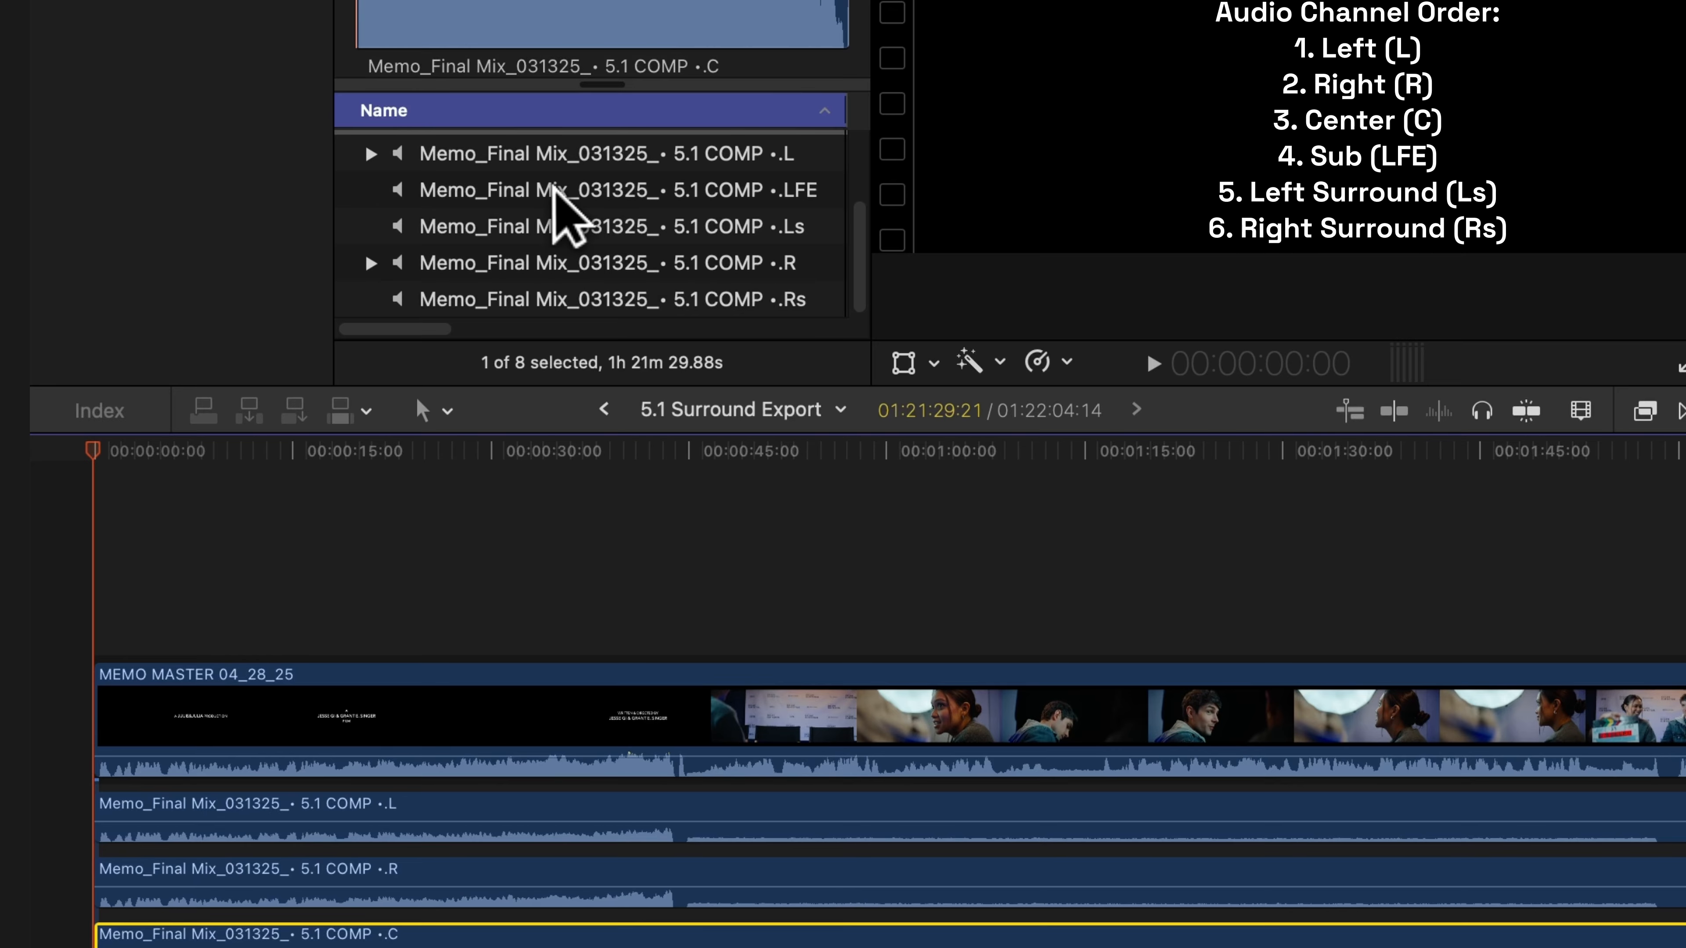
pyautogui.moveTo(485, 189); pyautogui.dragTo(159, 915)
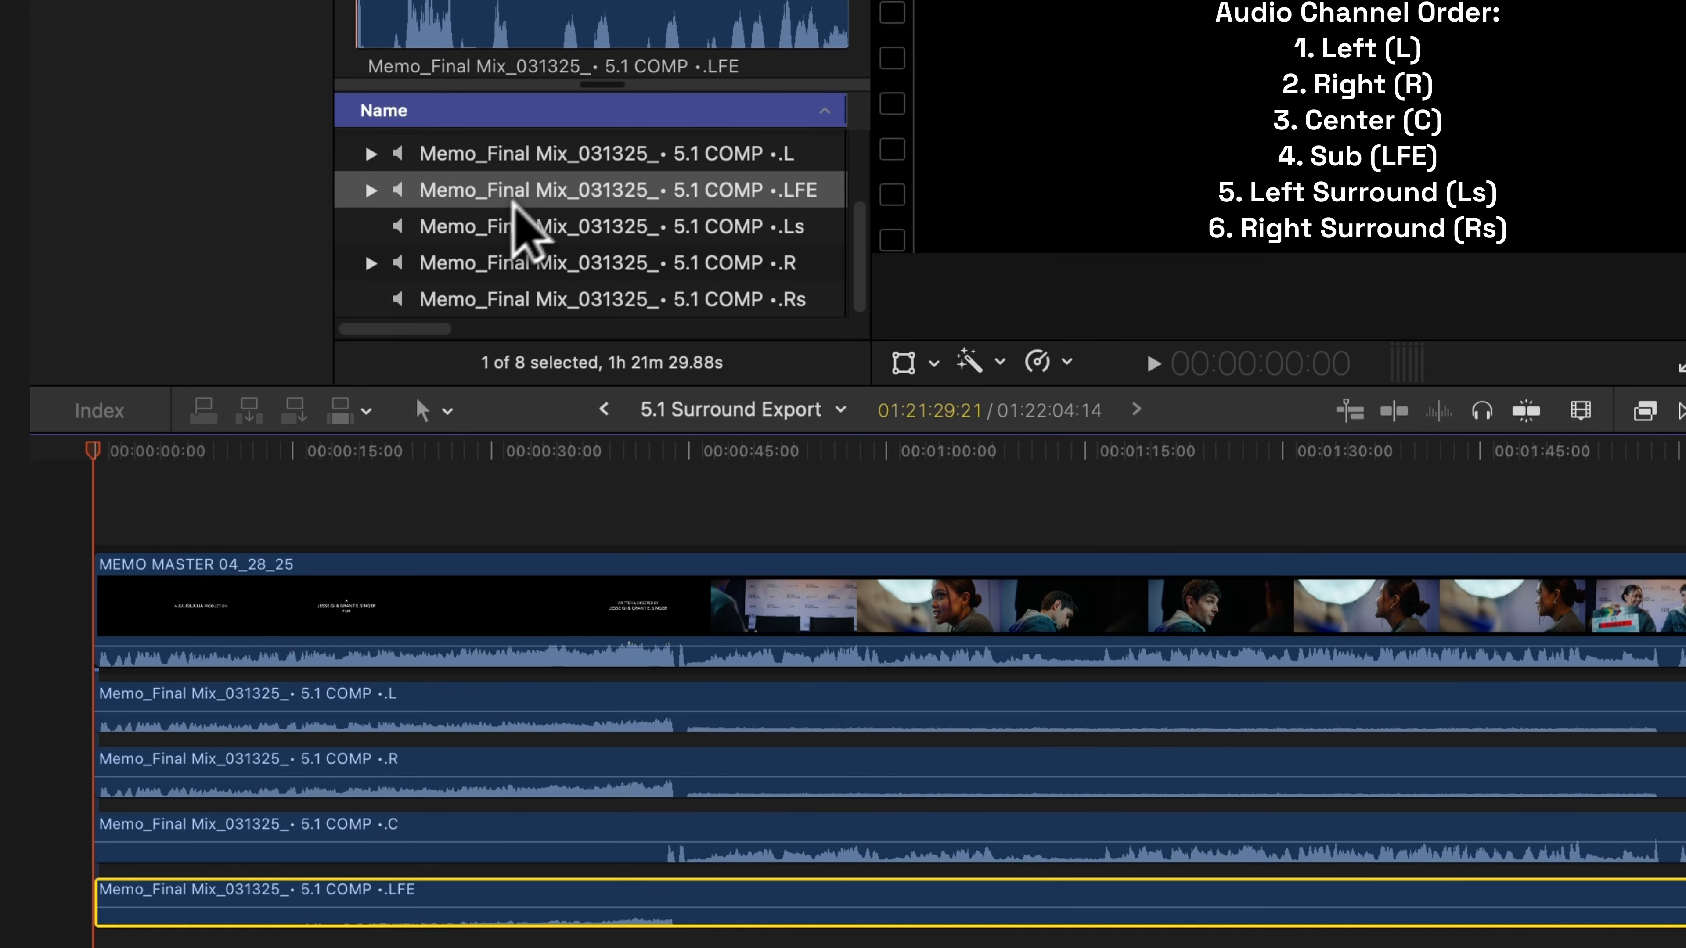
pyautogui.click(432, 230)
pyautogui.moveTo(432, 230); pyautogui.dragTo(93, 863)
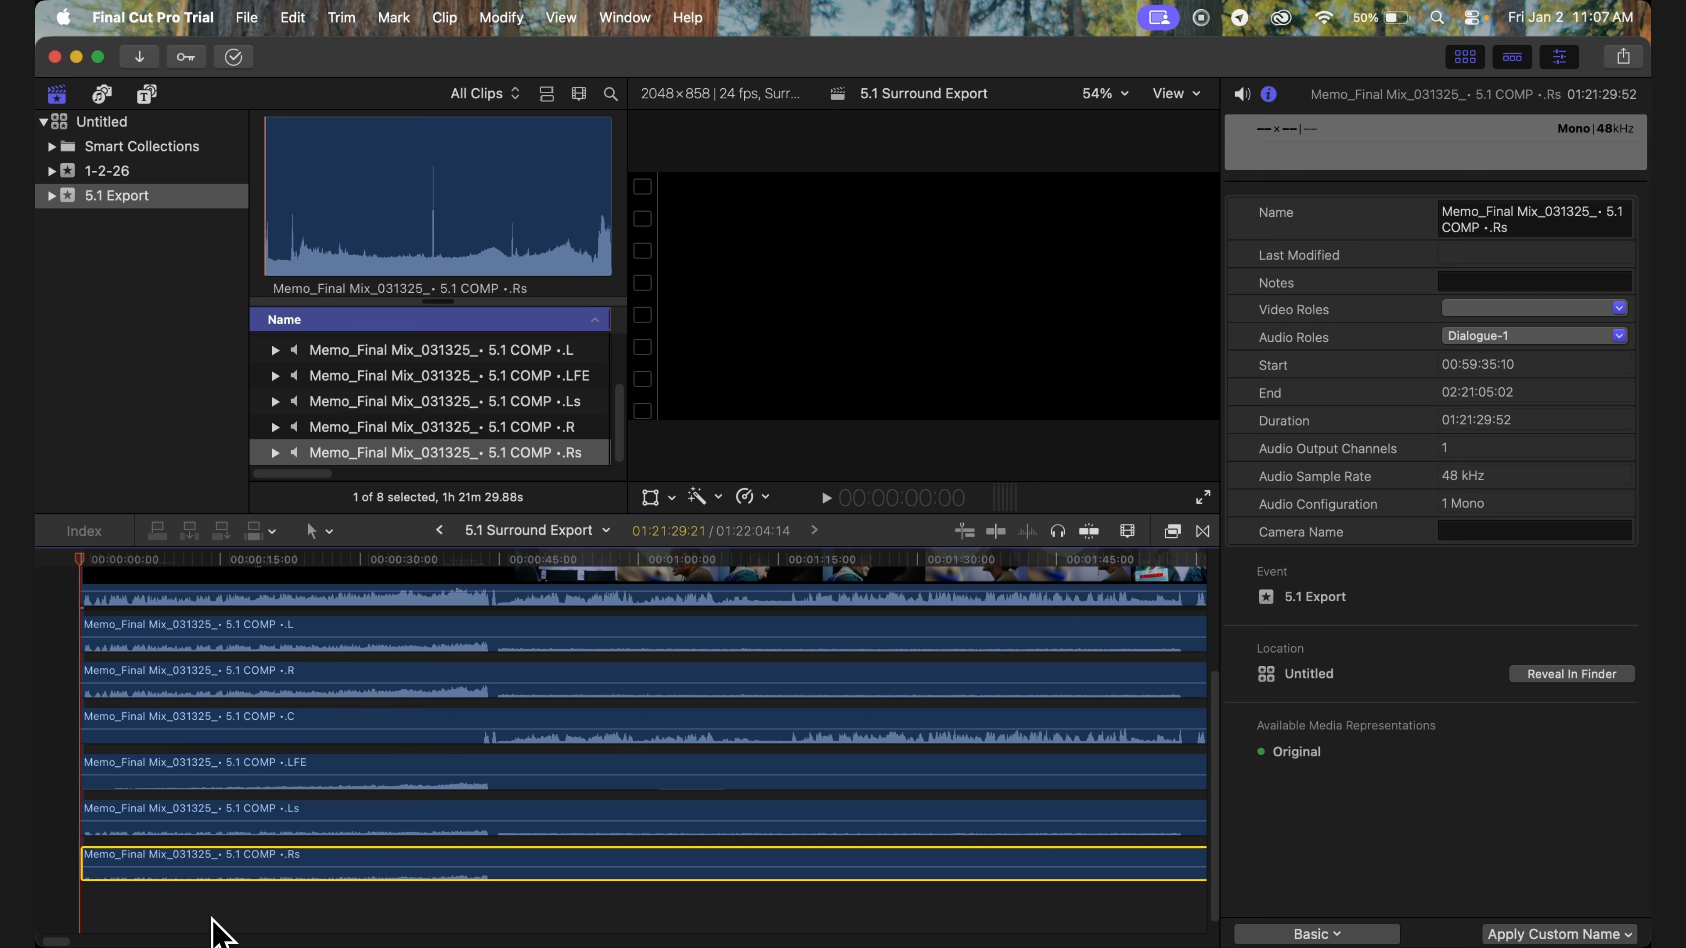
# In the audio configuration, assign the L clip to the Left channel and the R clip to the Right channel
pyautogui.click(282, 638)
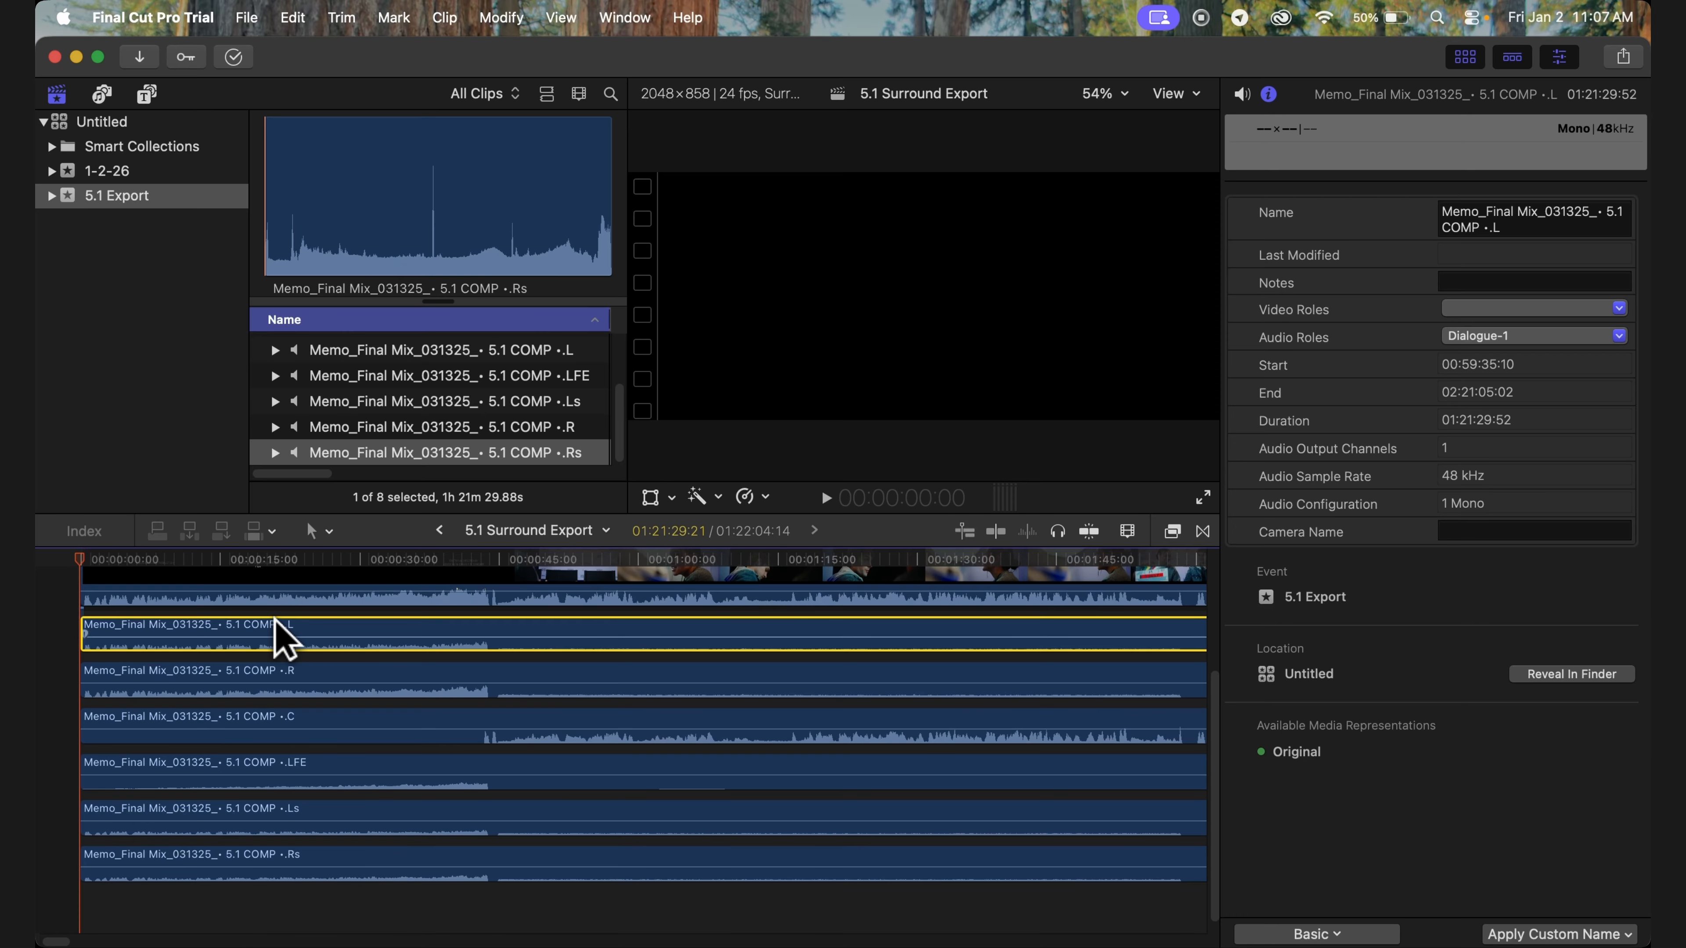
pyautogui.click(1242, 95)
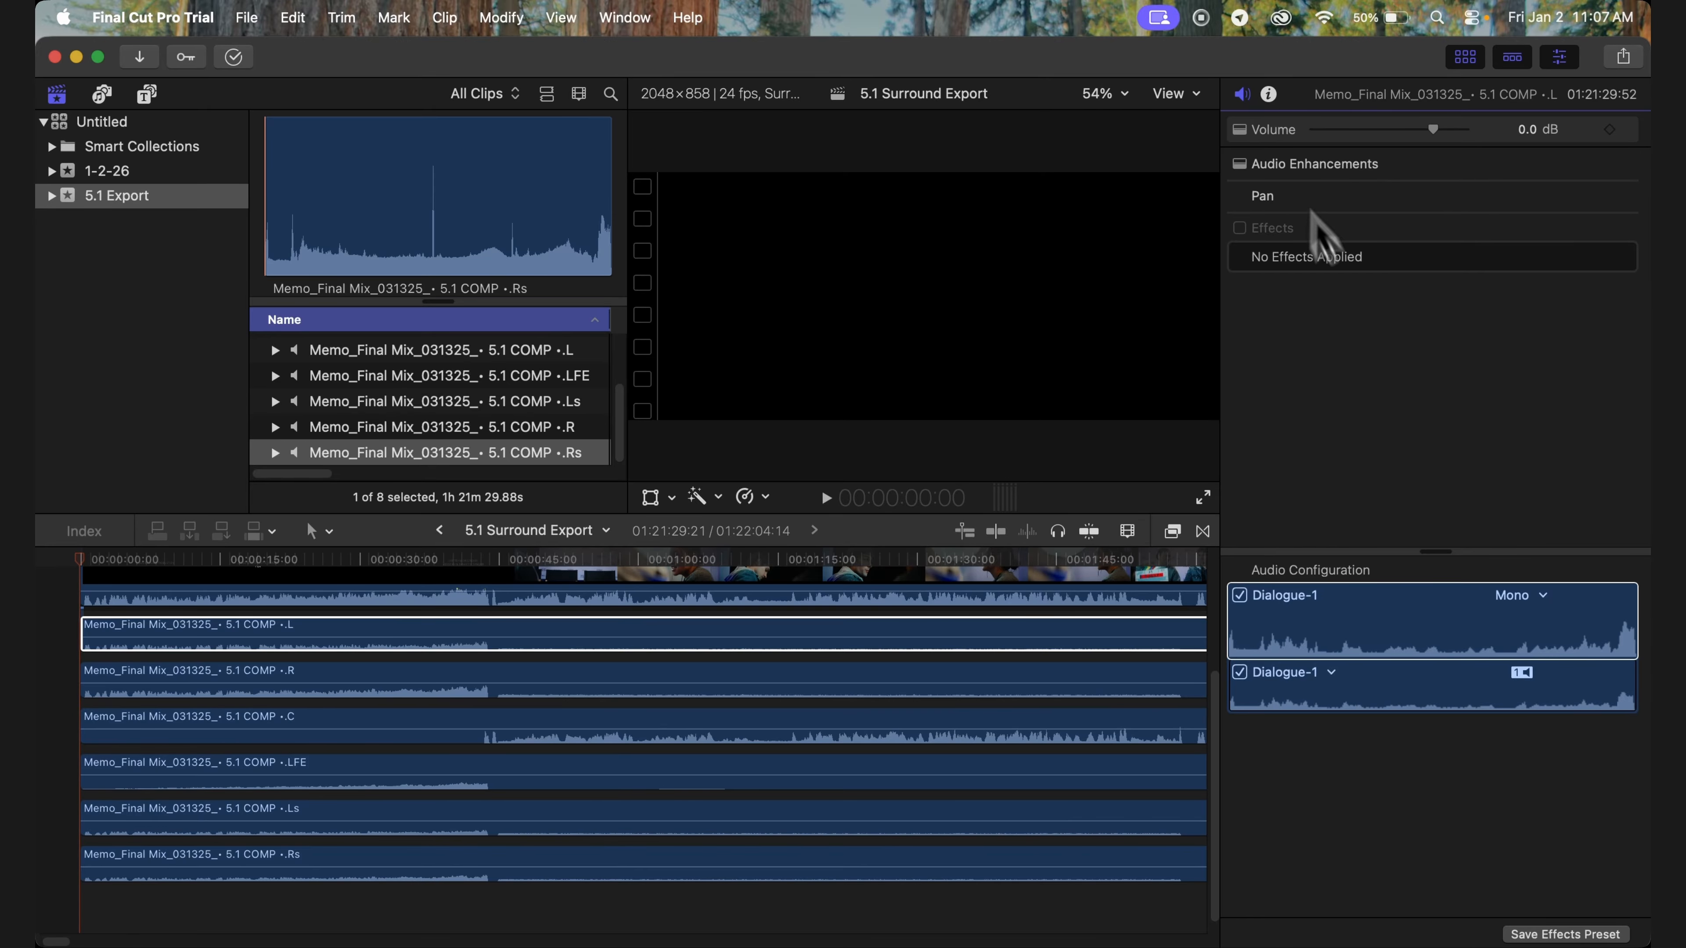
pyautogui.click(1521, 597)
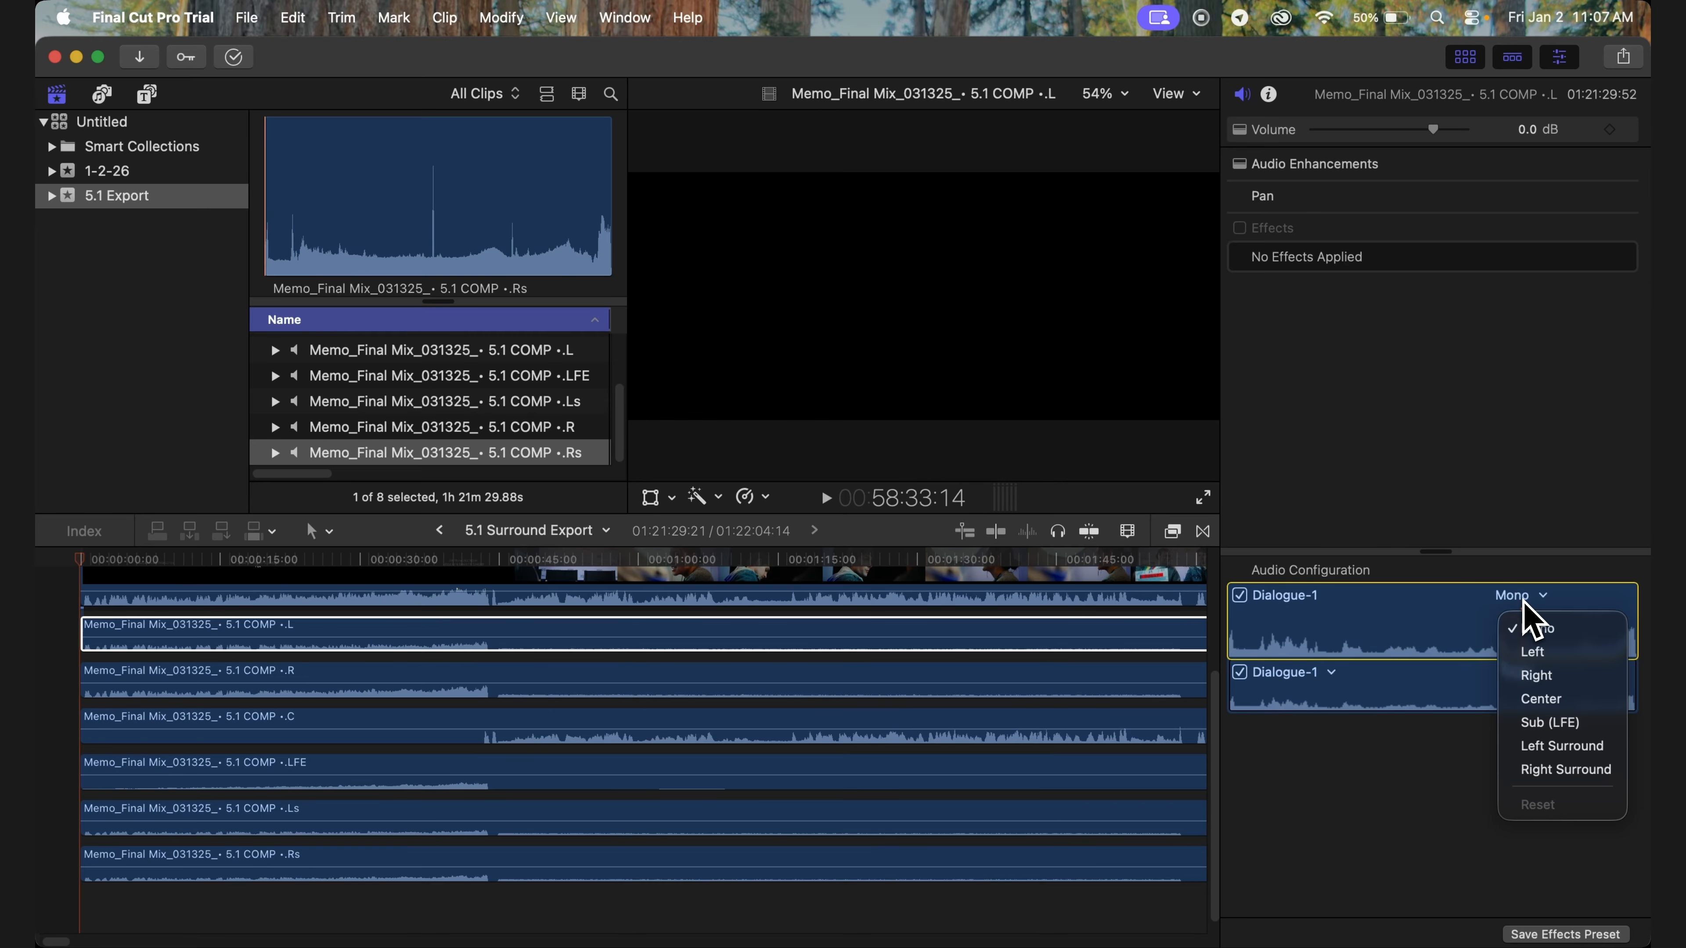
pyautogui.click(1534, 652)
pyautogui.click(262, 681)
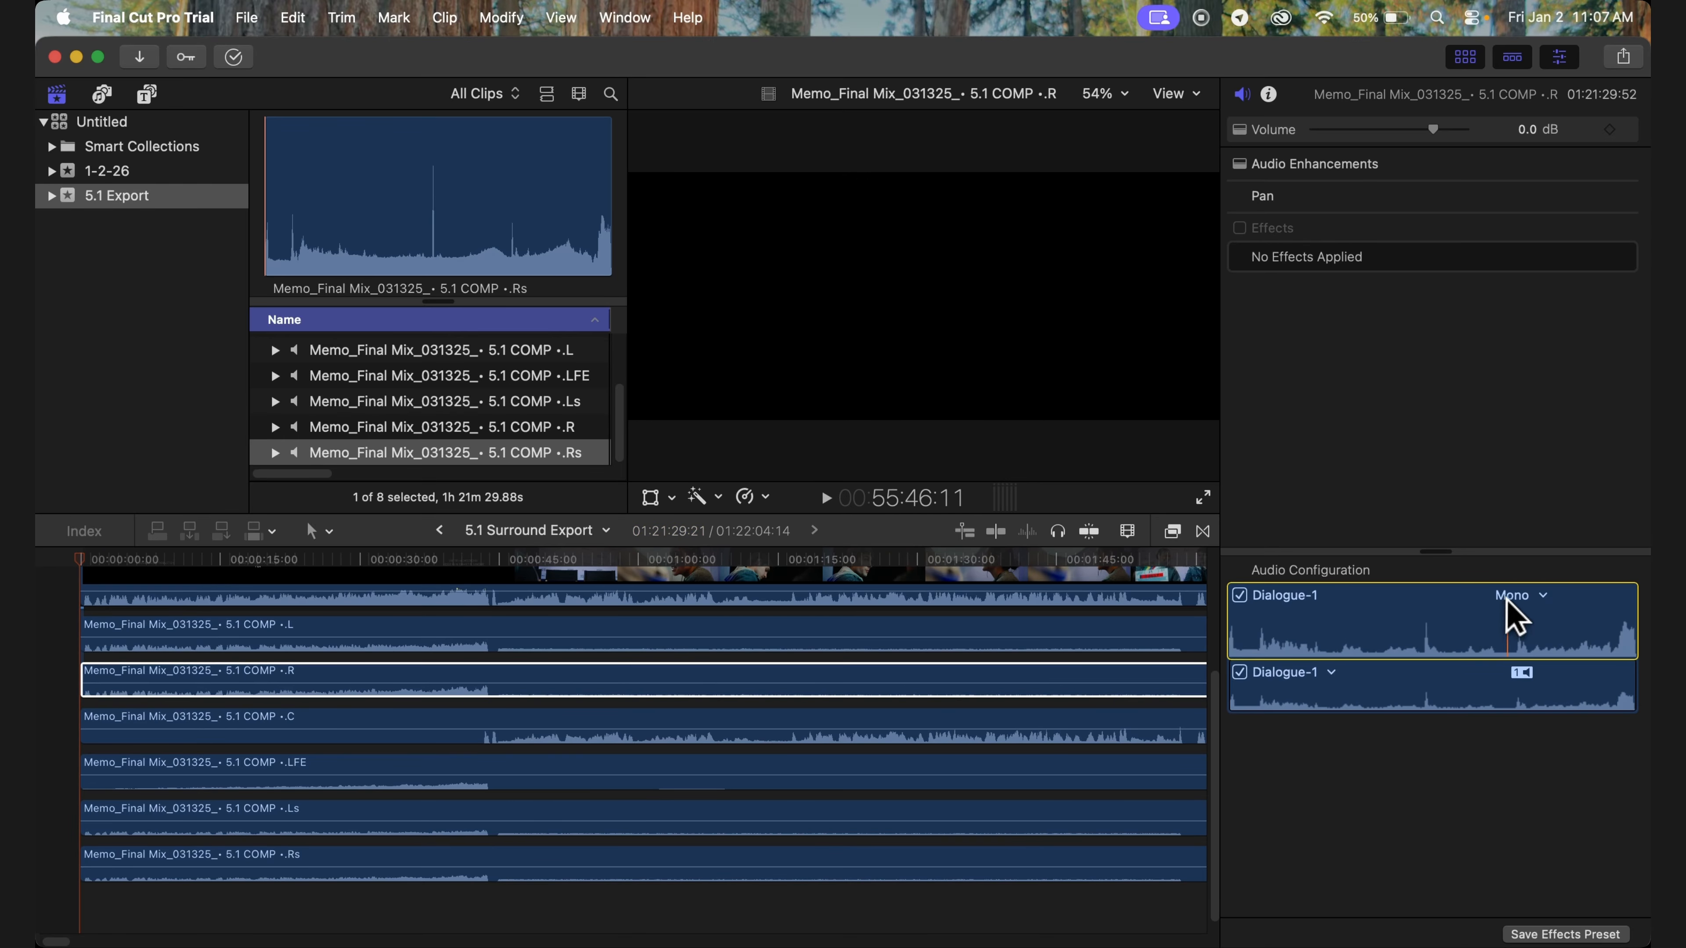
pyautogui.click(1520, 596)
pyautogui.click(1539, 677)
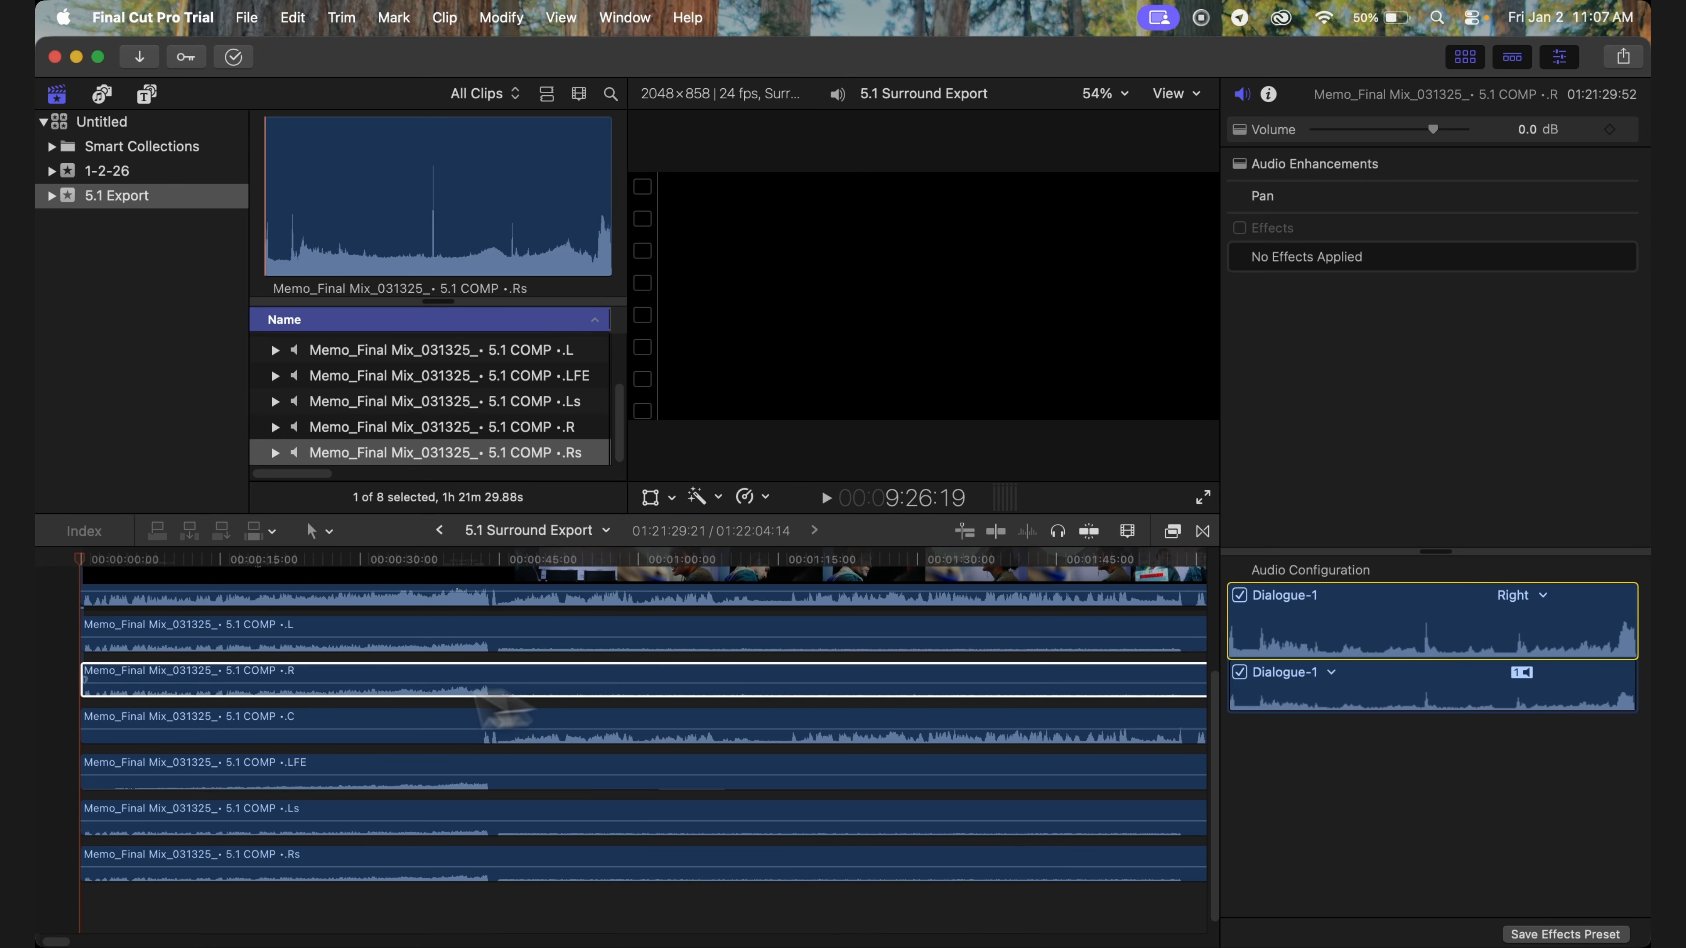
# Assign the C clip to the Center channel and the LFE clip to the Sub (LFE) channel
pyautogui.click(269, 718)
pyautogui.click(1521, 596)
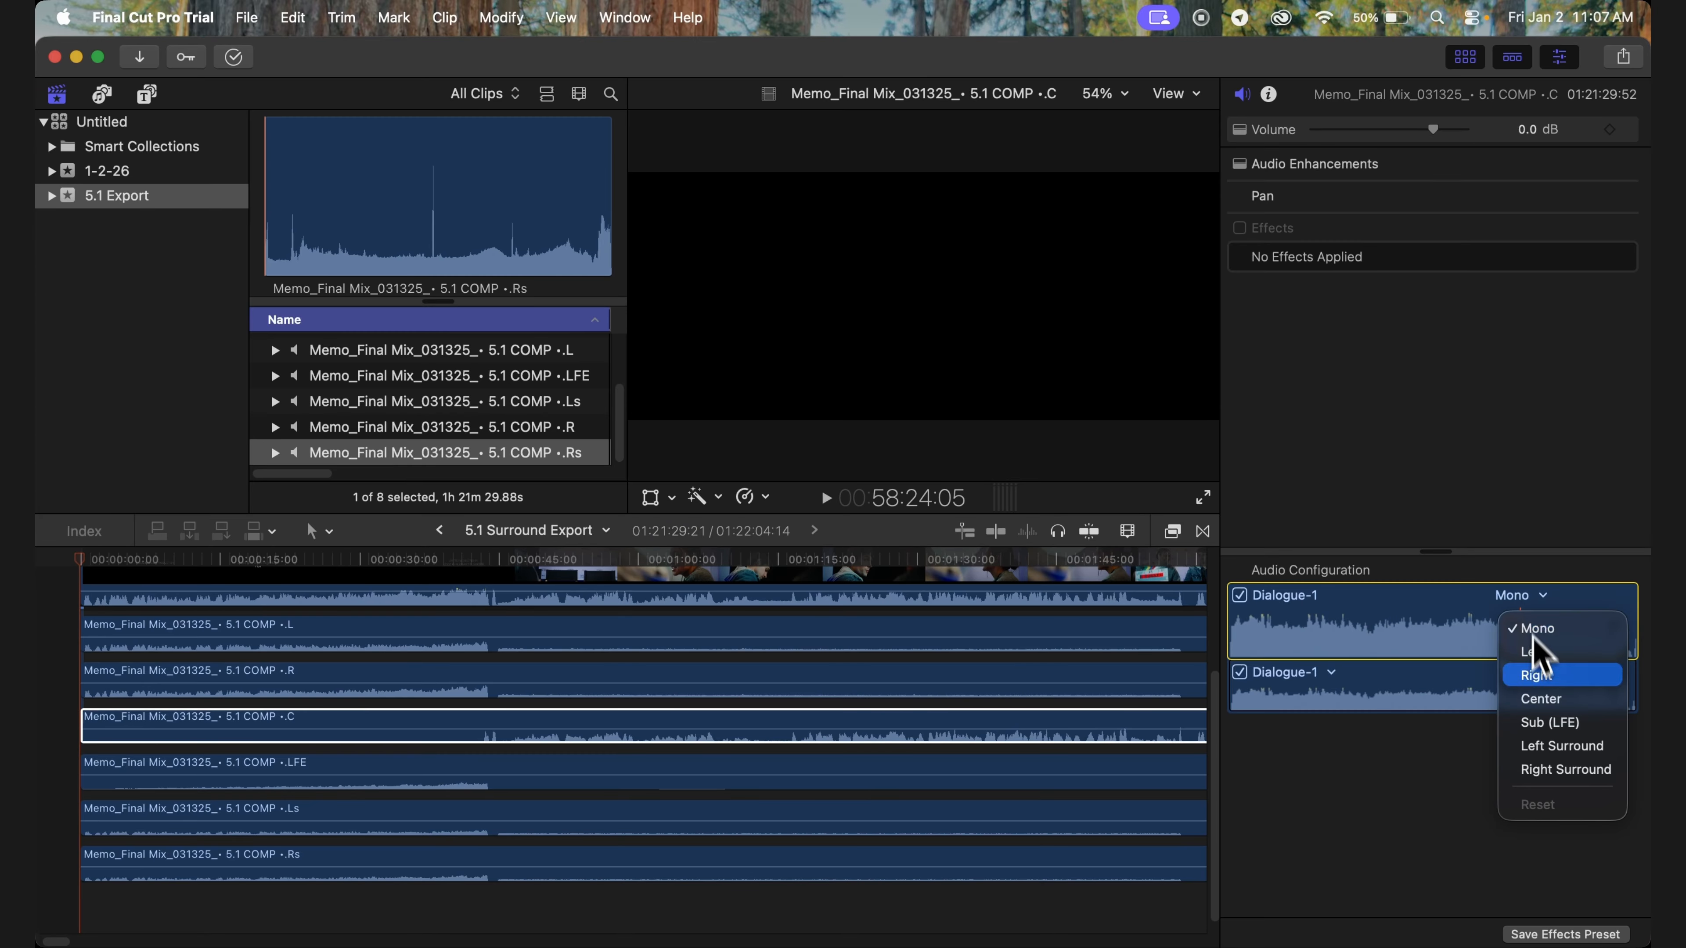
pyautogui.click(1539, 700)
pyautogui.click(275, 772)
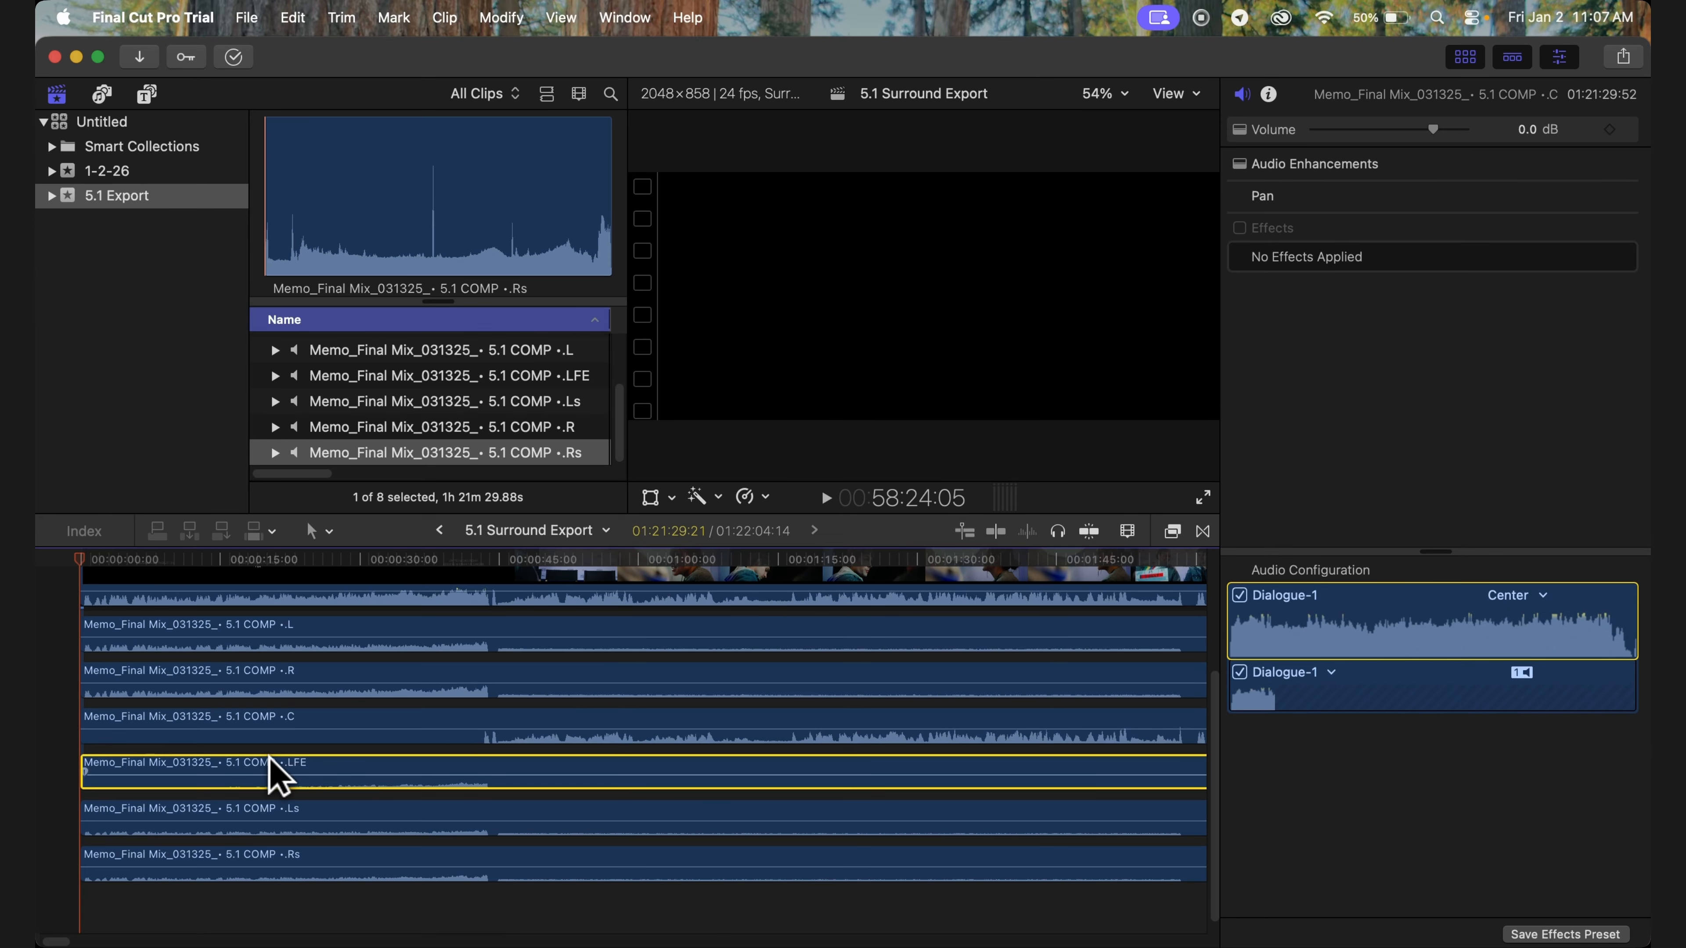
pyautogui.click(1523, 596)
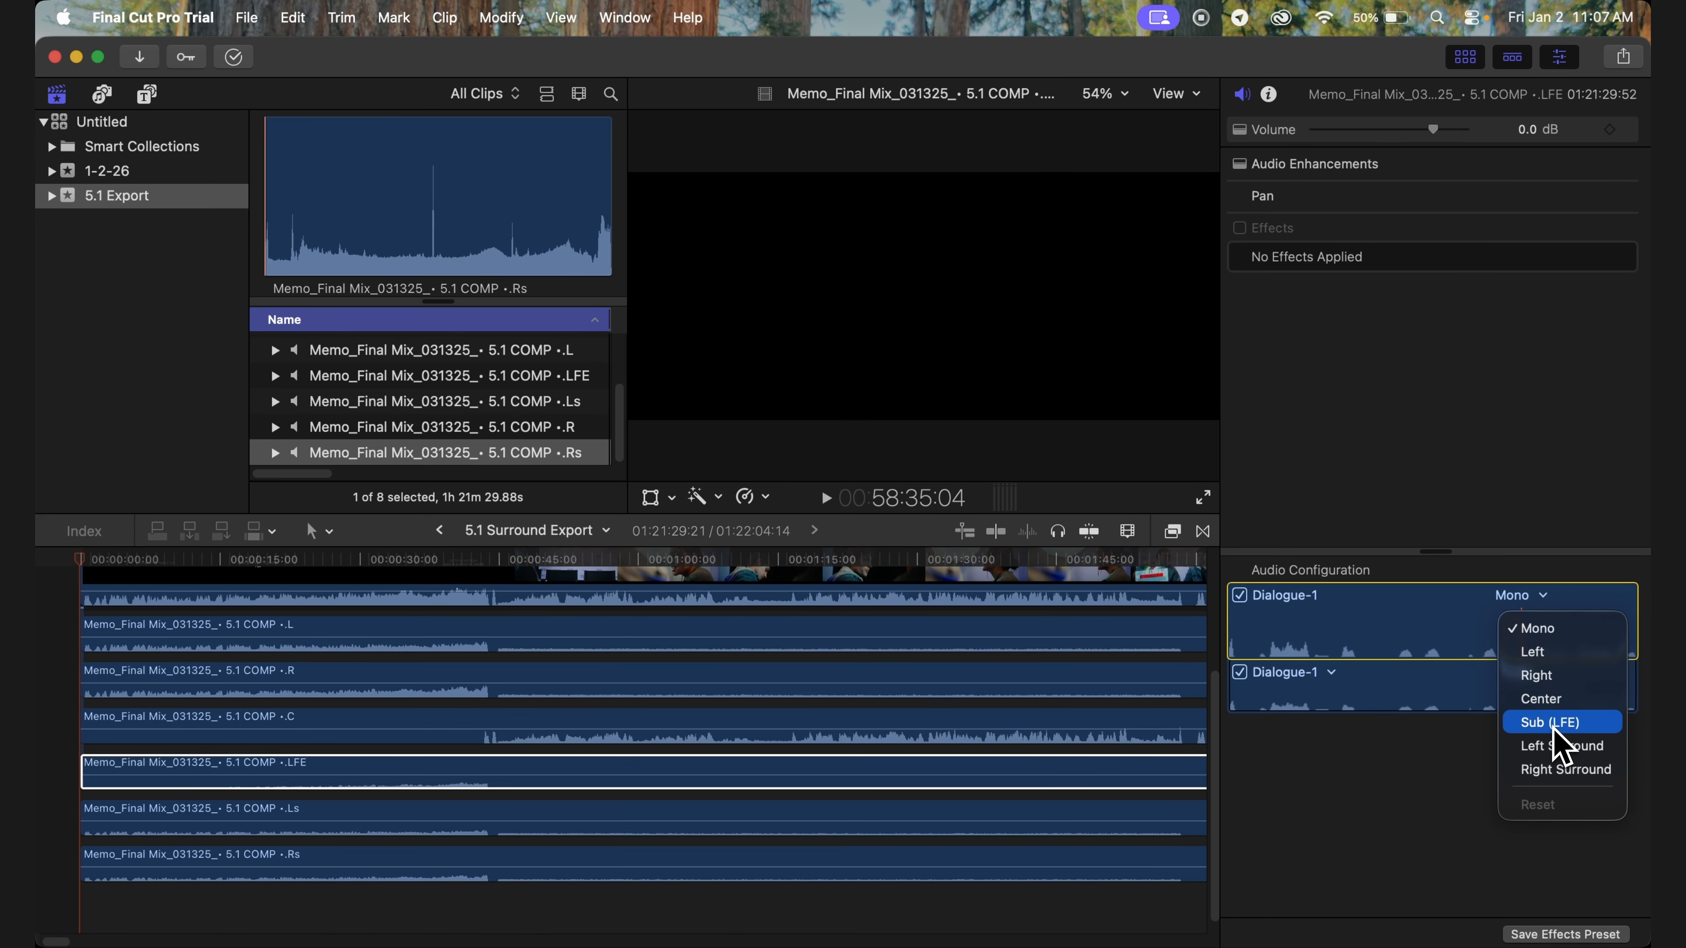
pyautogui.click(1555, 722)
# Assign the Ls clip to the Left Surround channel and the Rs clip to the Right Surround channel
pyautogui.click(283, 813)
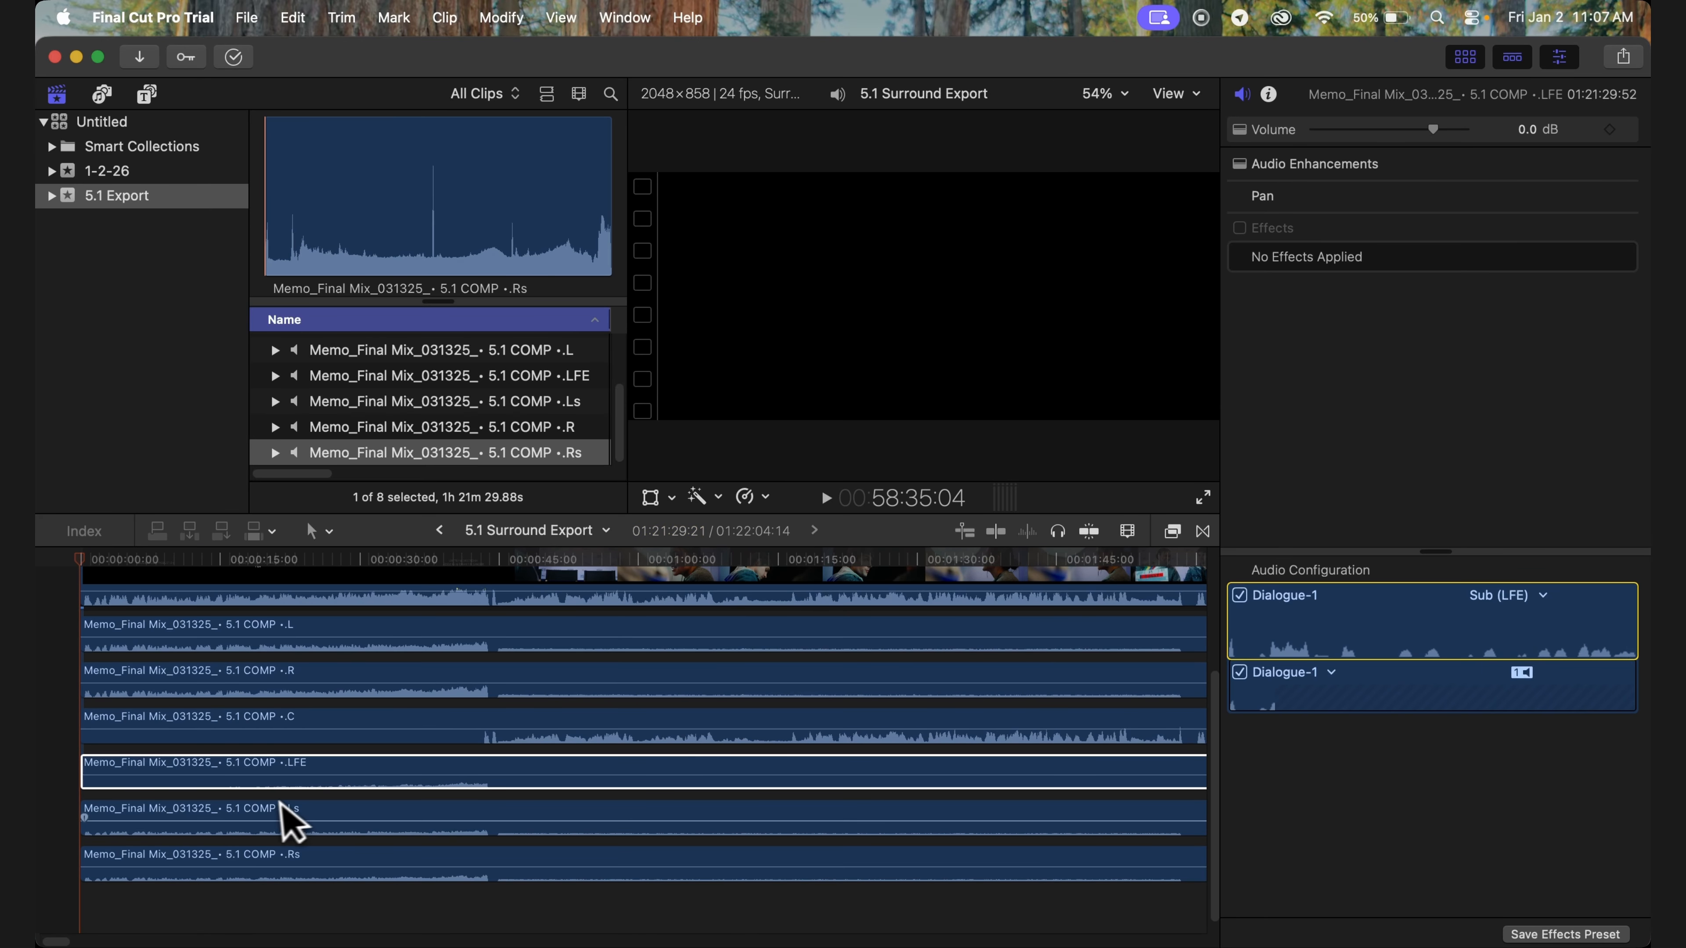
pyautogui.click(1490, 594)
pyautogui.click(1441, 746)
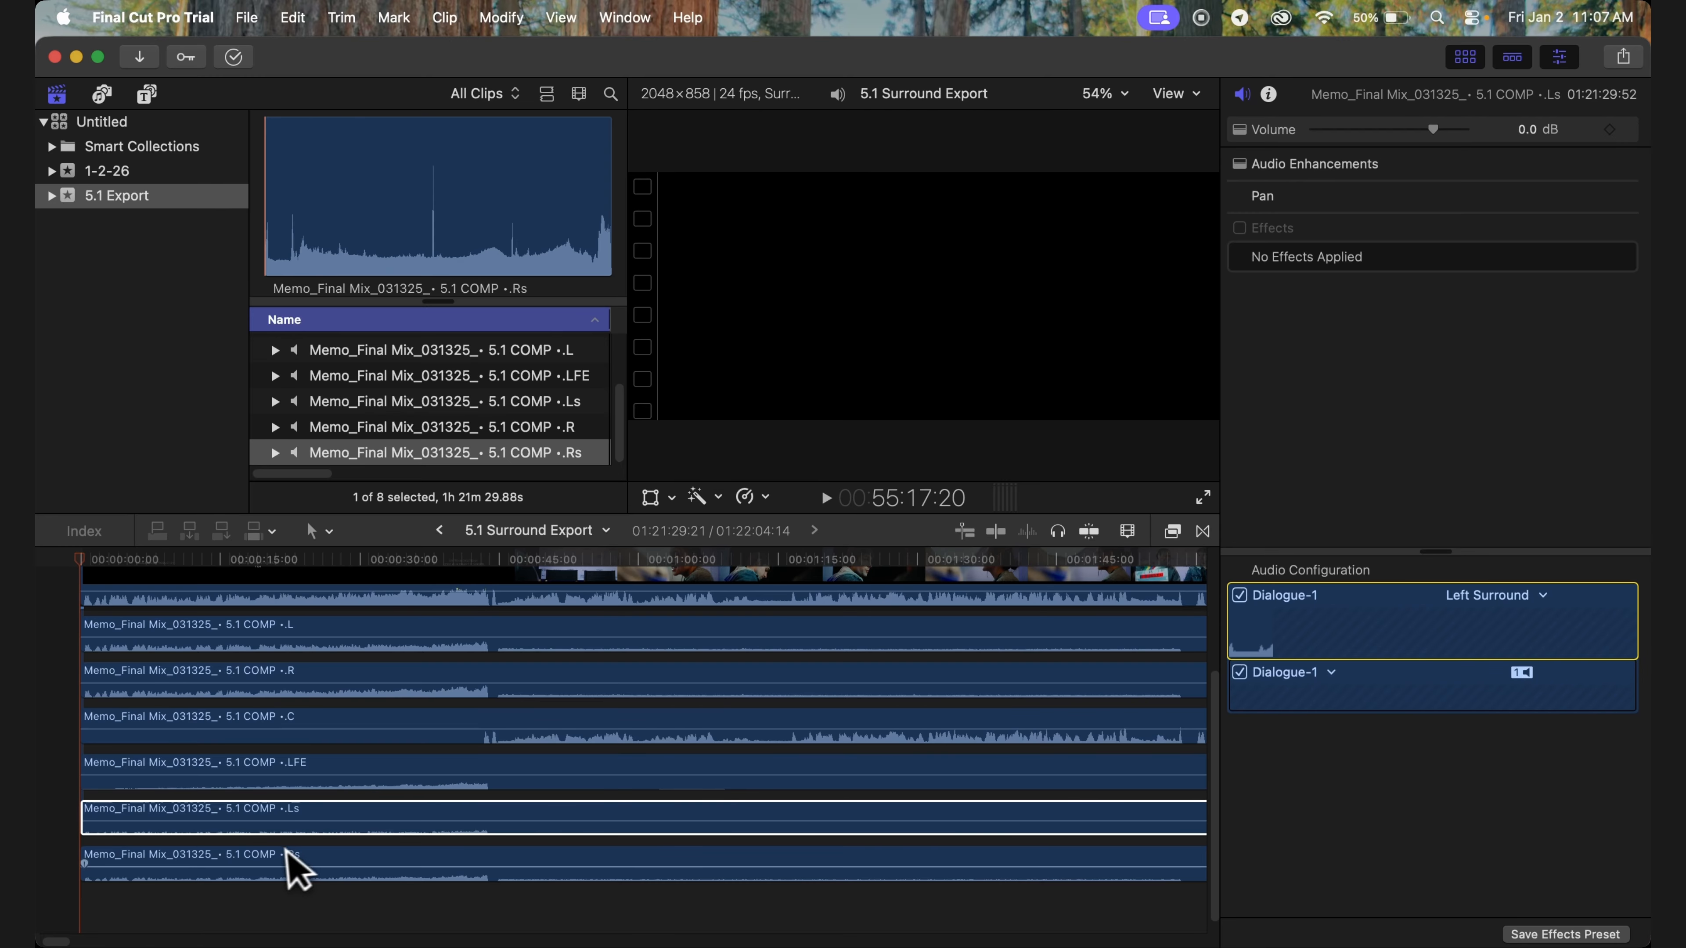
pyautogui.click(296, 867)
pyautogui.click(1518, 595)
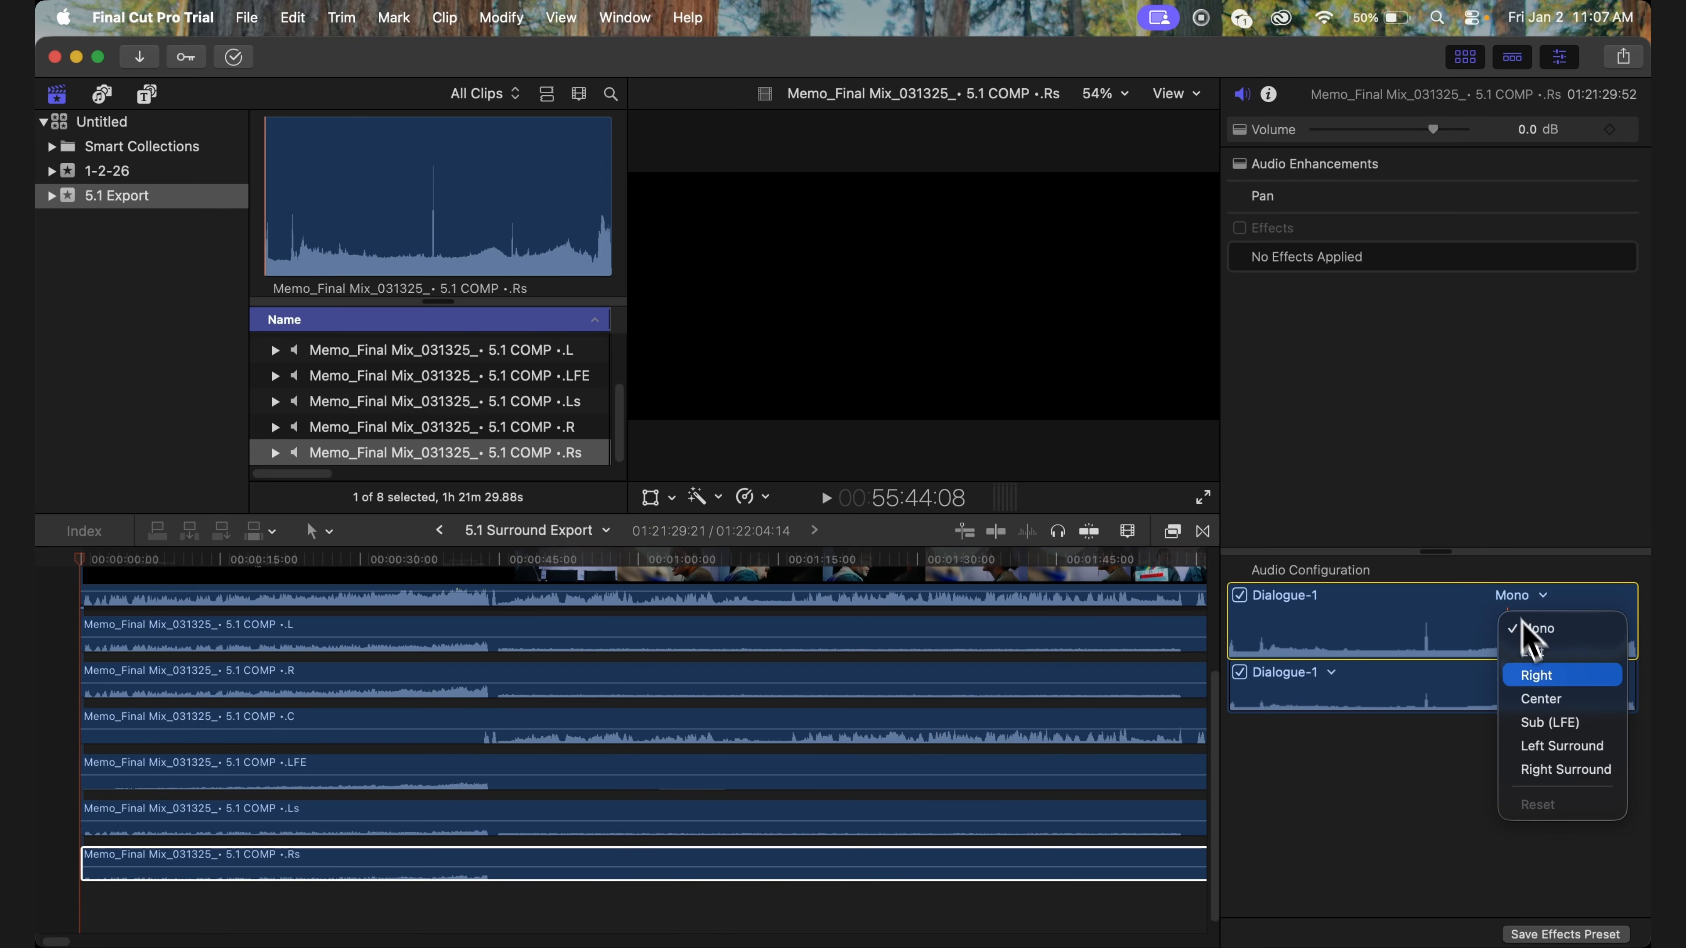
pyautogui.click(1565, 770)
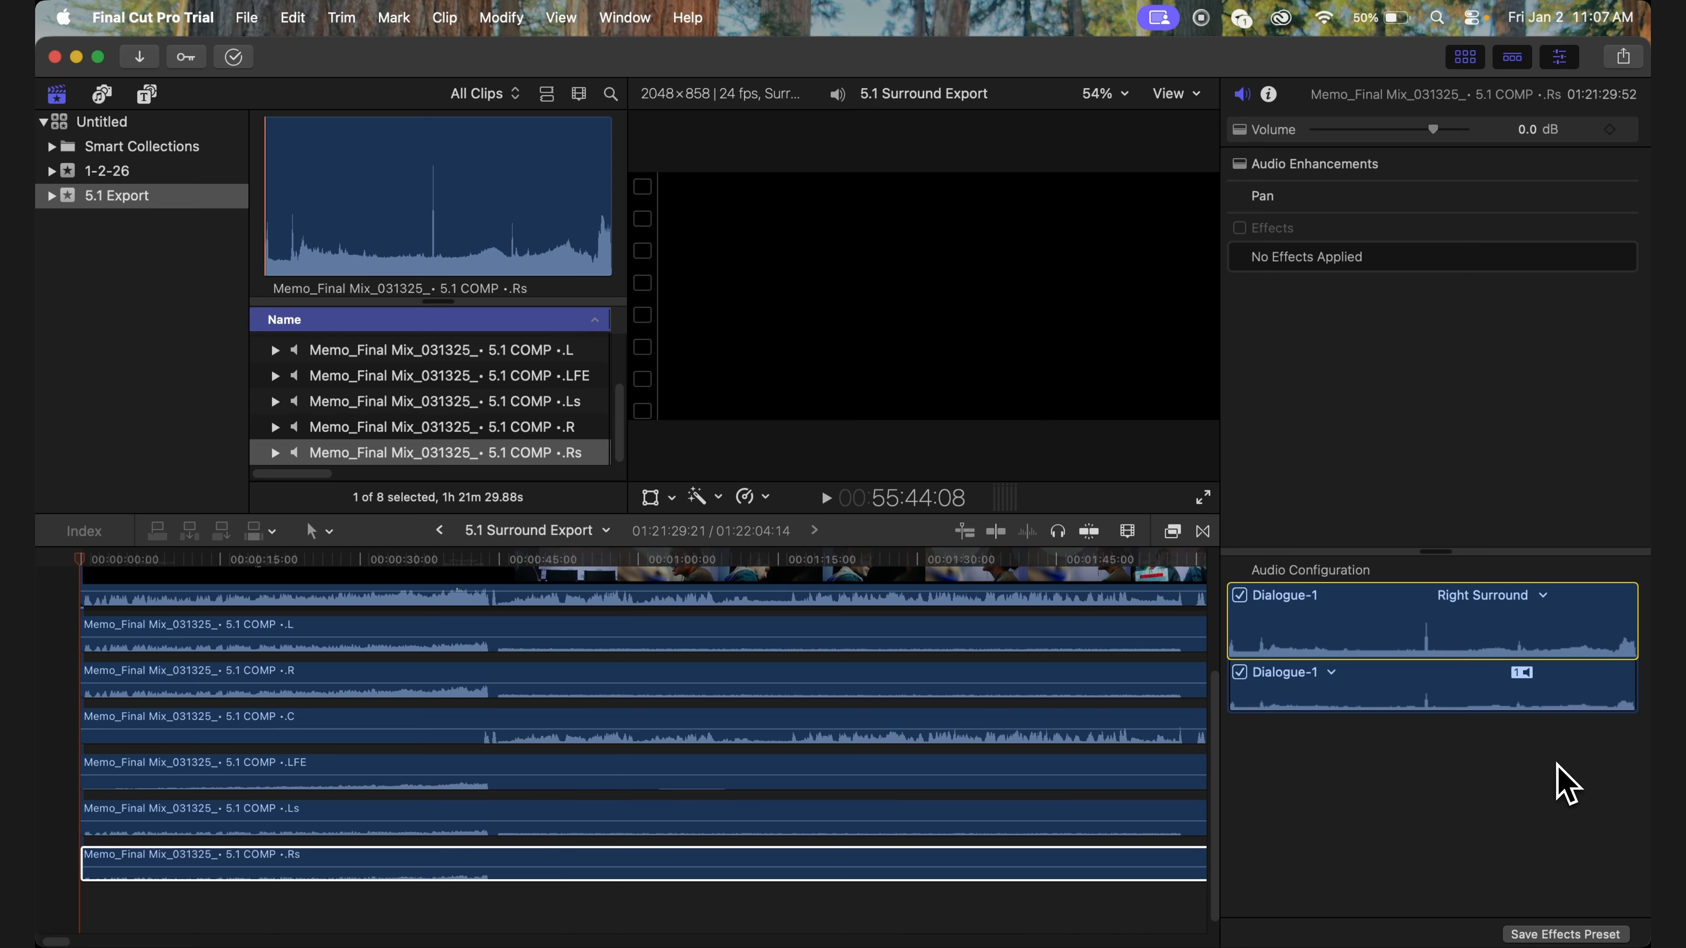
# Silence the stereo audio of the MEMO MASTER 04_28_25 clip by lowering its volume to -∞ dB
pyautogui.click(535, 932)
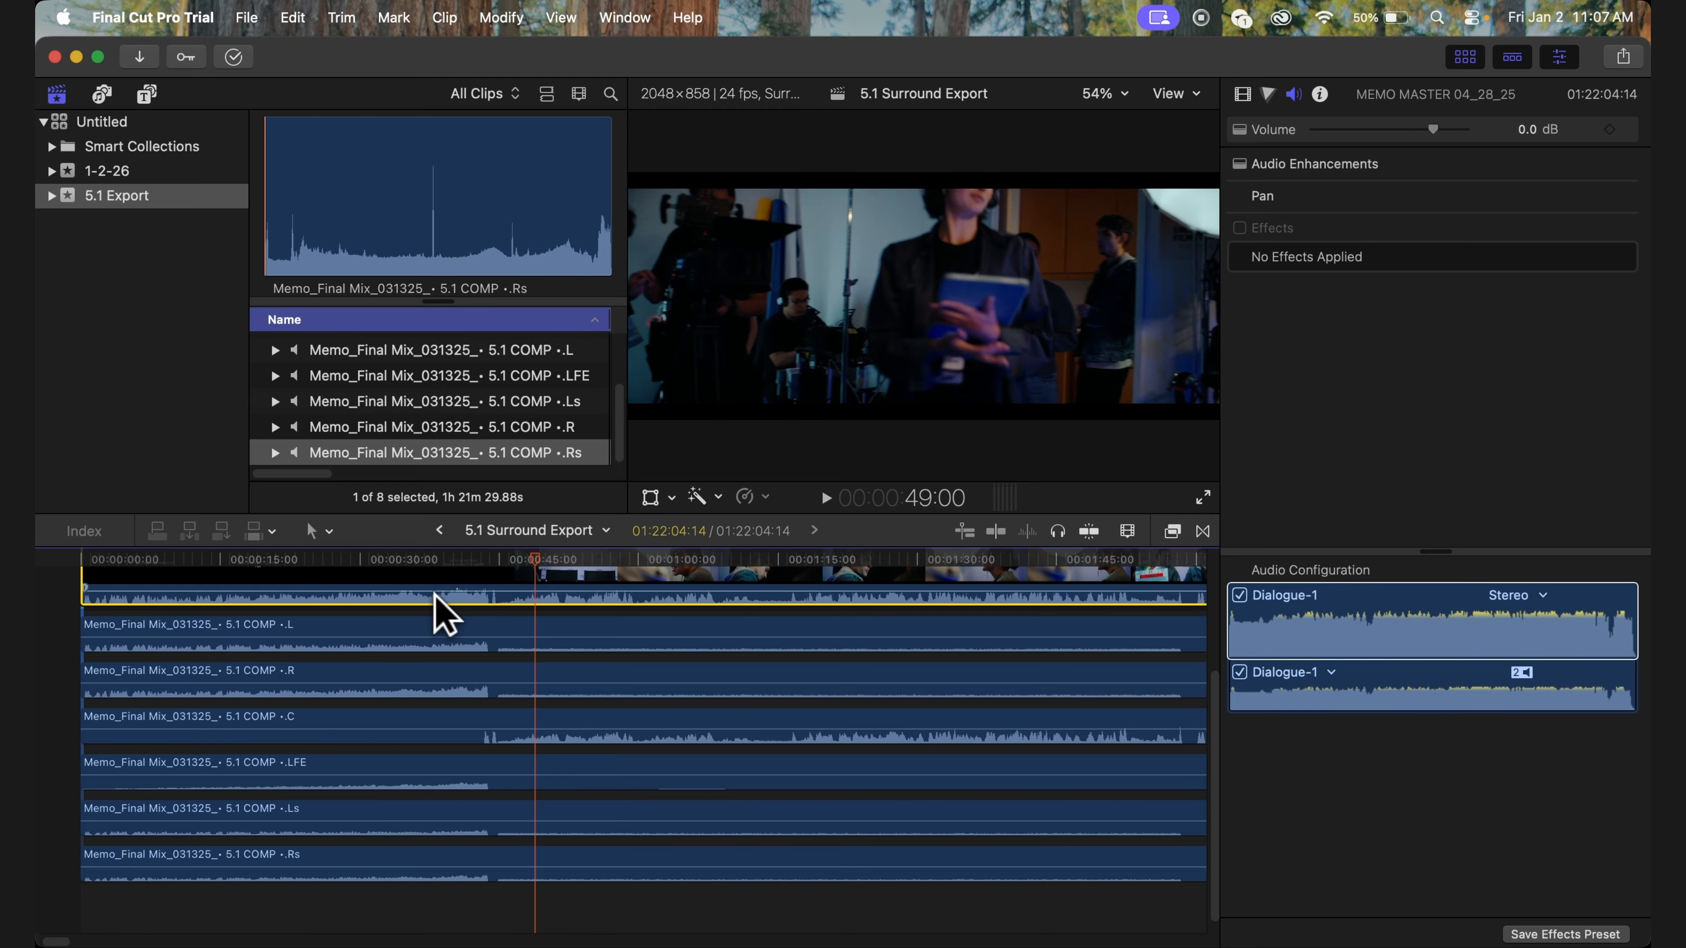
pyautogui.click(442, 613)
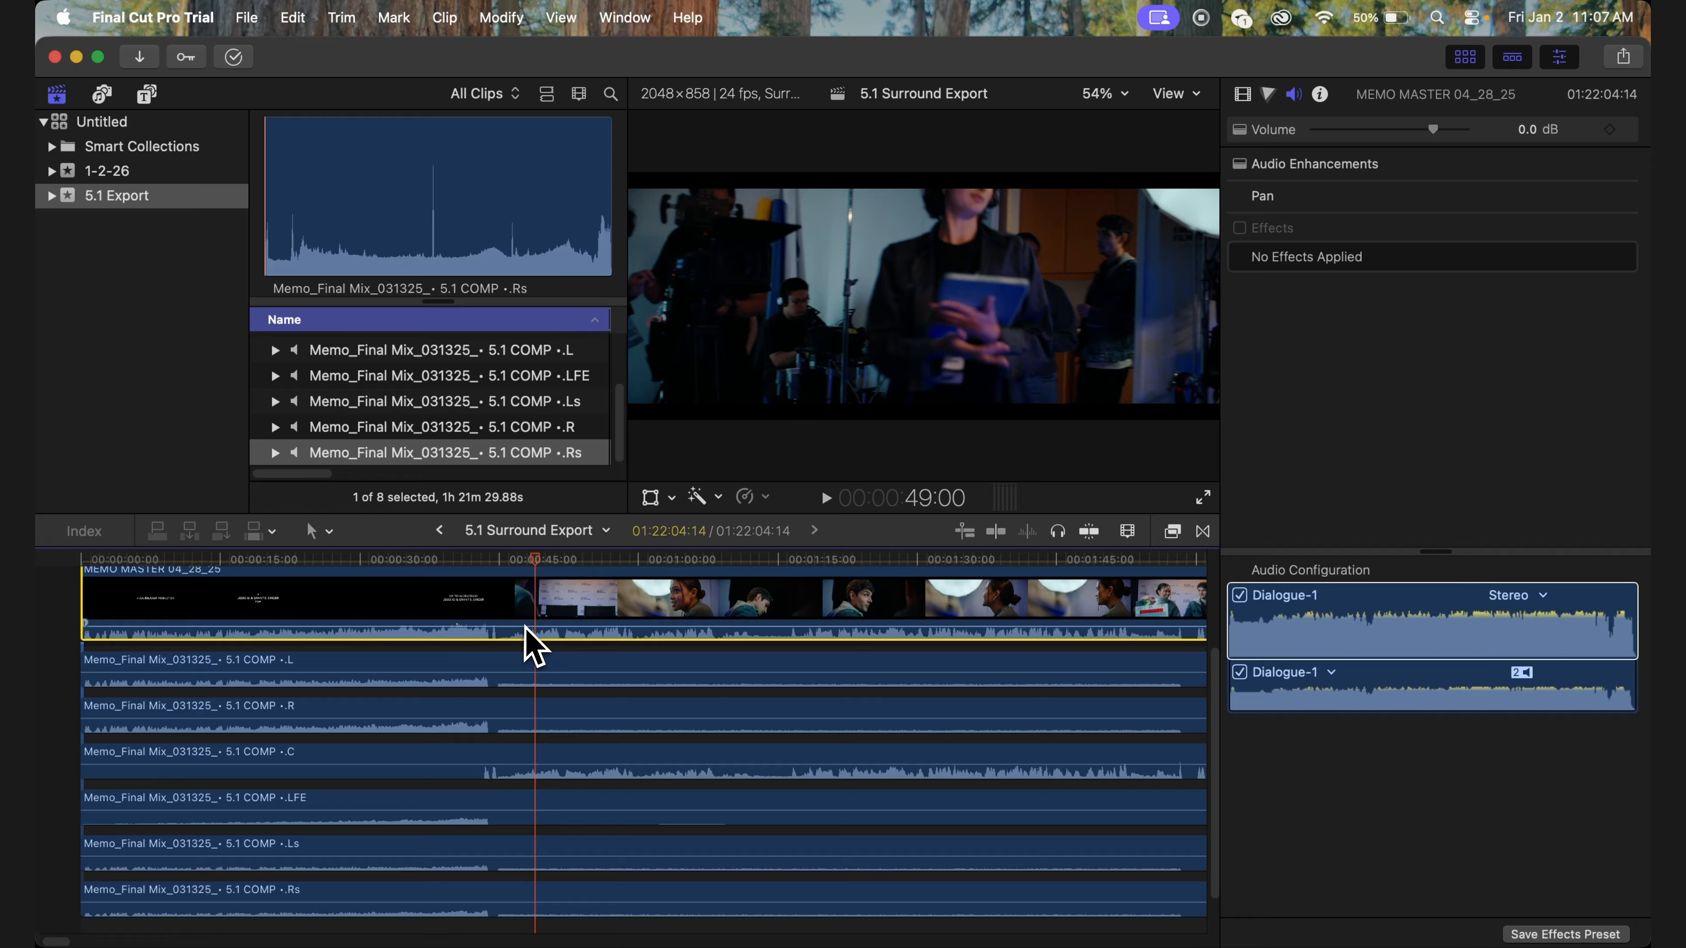
pyautogui.moveTo(530, 628); pyautogui.dragTo(531, 654)
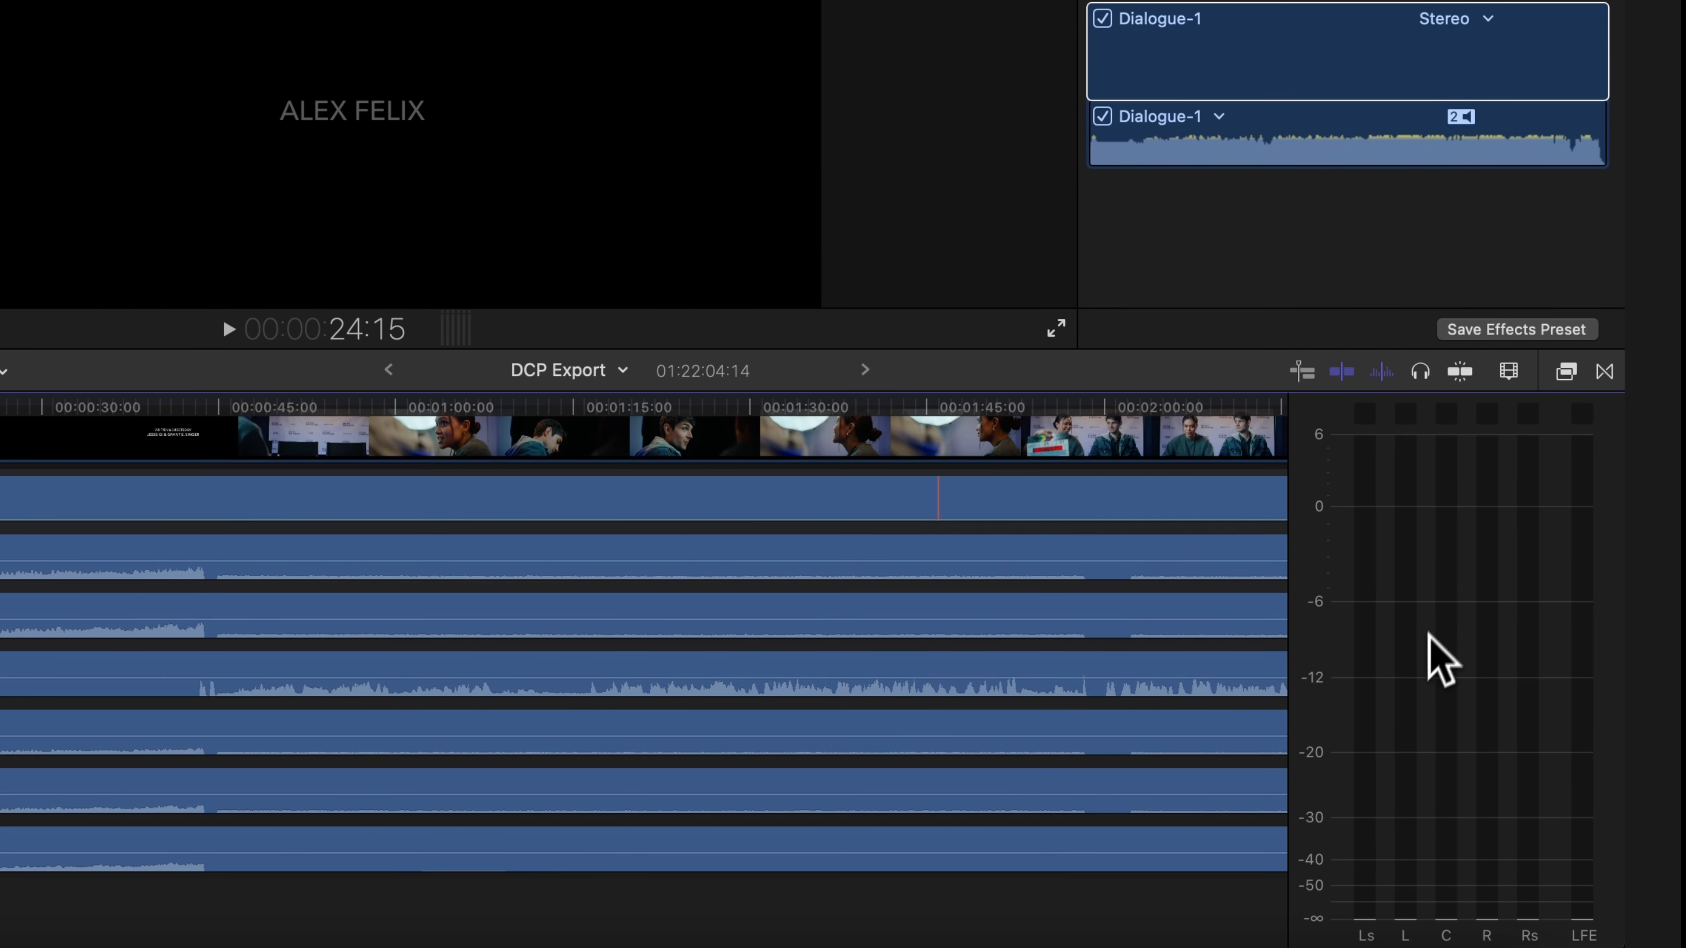
# Play the timeline from about 00:00:50:04 to check the surround channels, and show the Audio Meters in the workspace
pyautogui.click(279, 395)
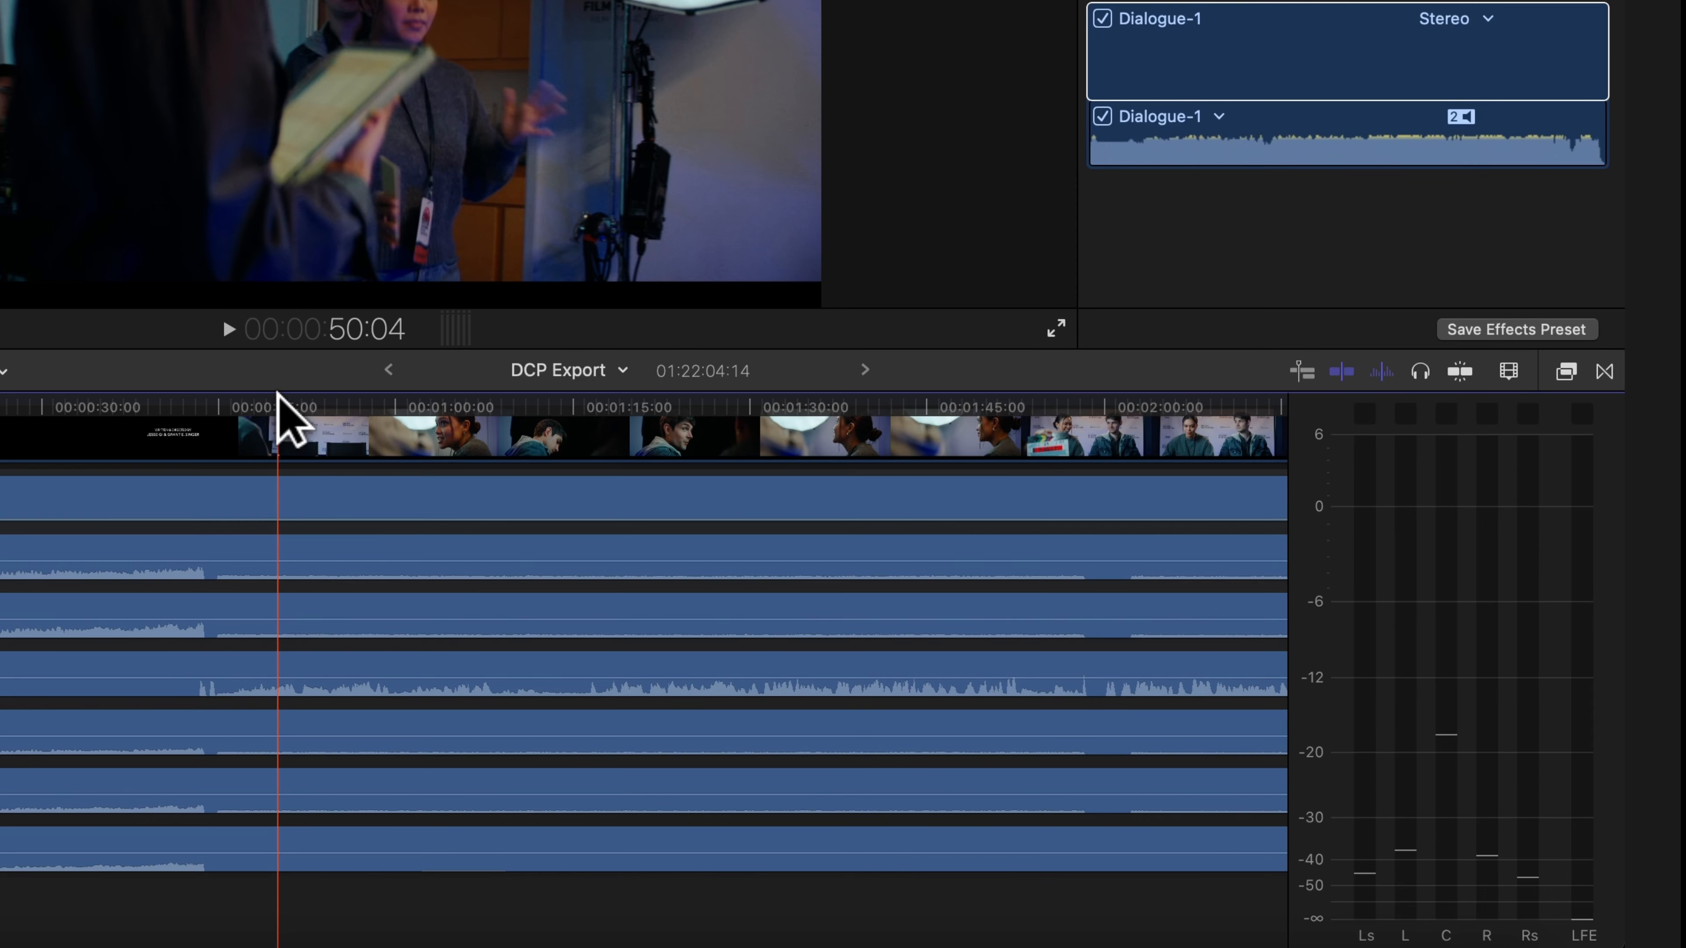
pyautogui.press('space')
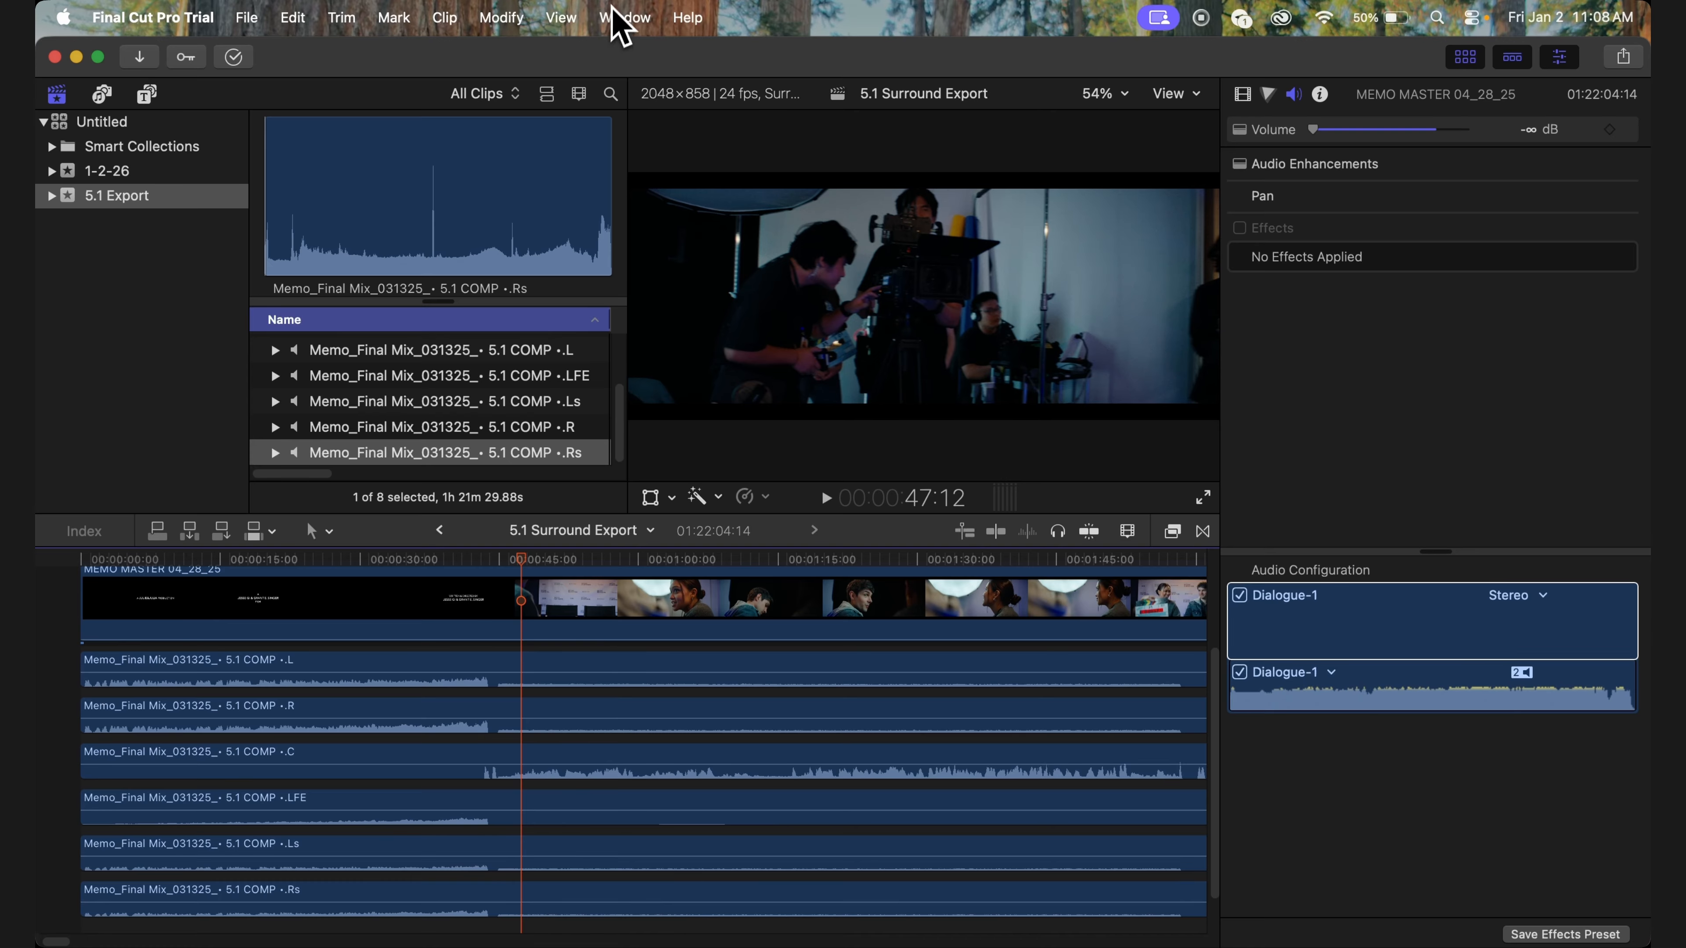
pyautogui.click(624, 17)
pyautogui.moveTo(743, 336)
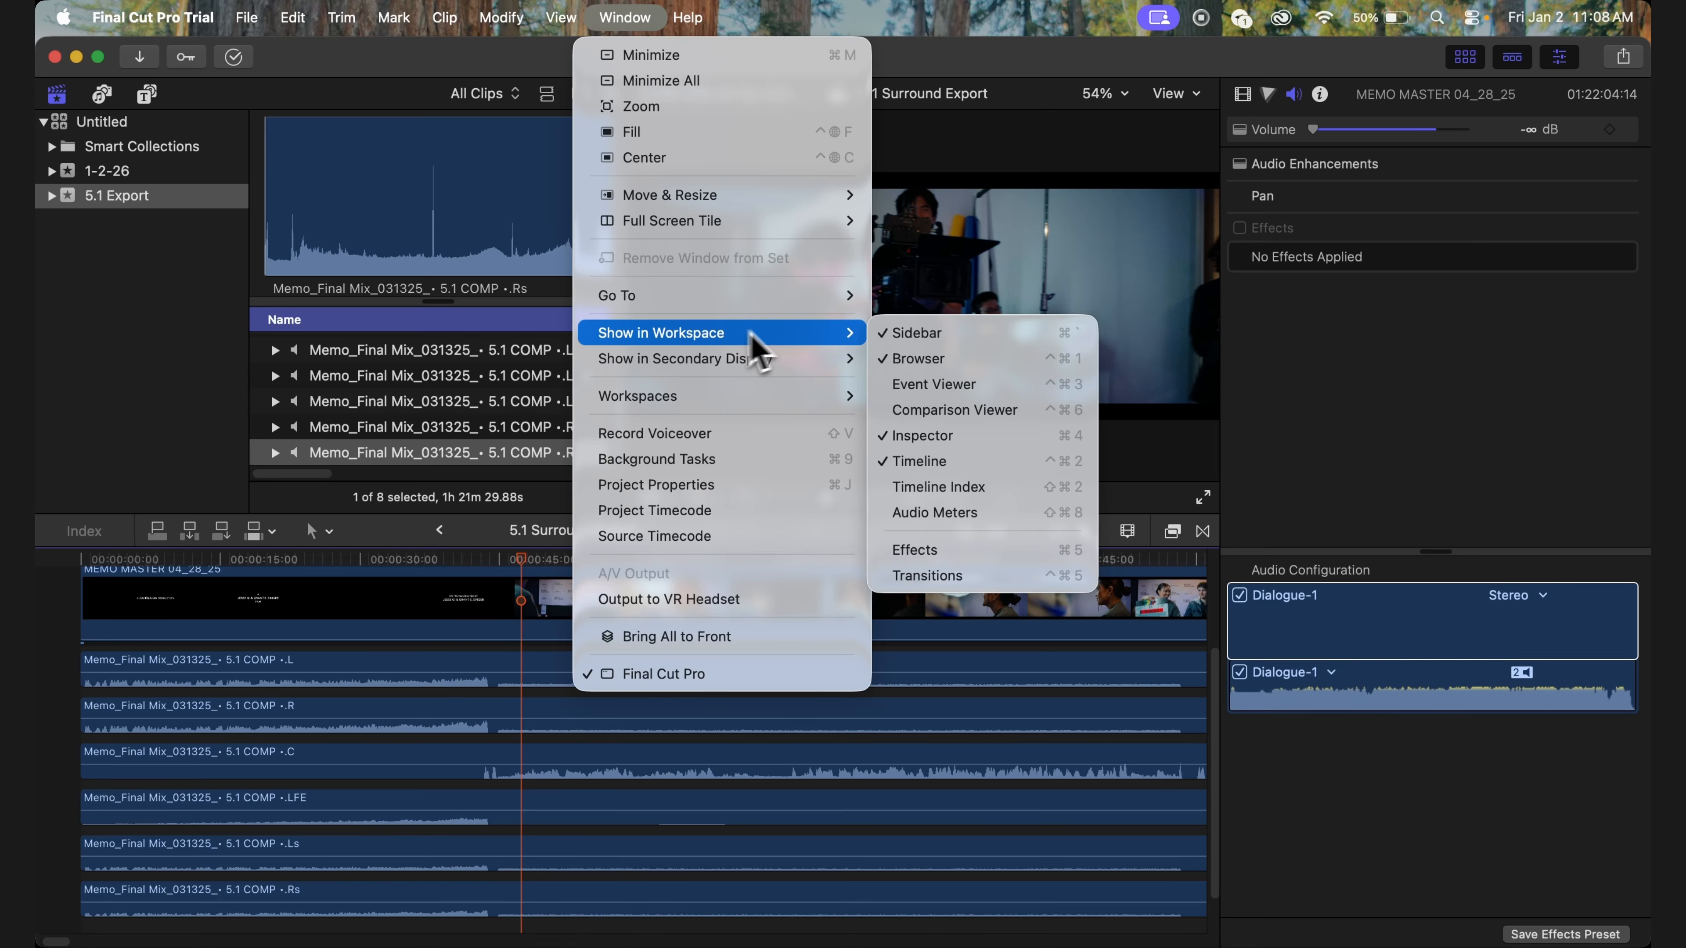
pyautogui.click(935, 513)
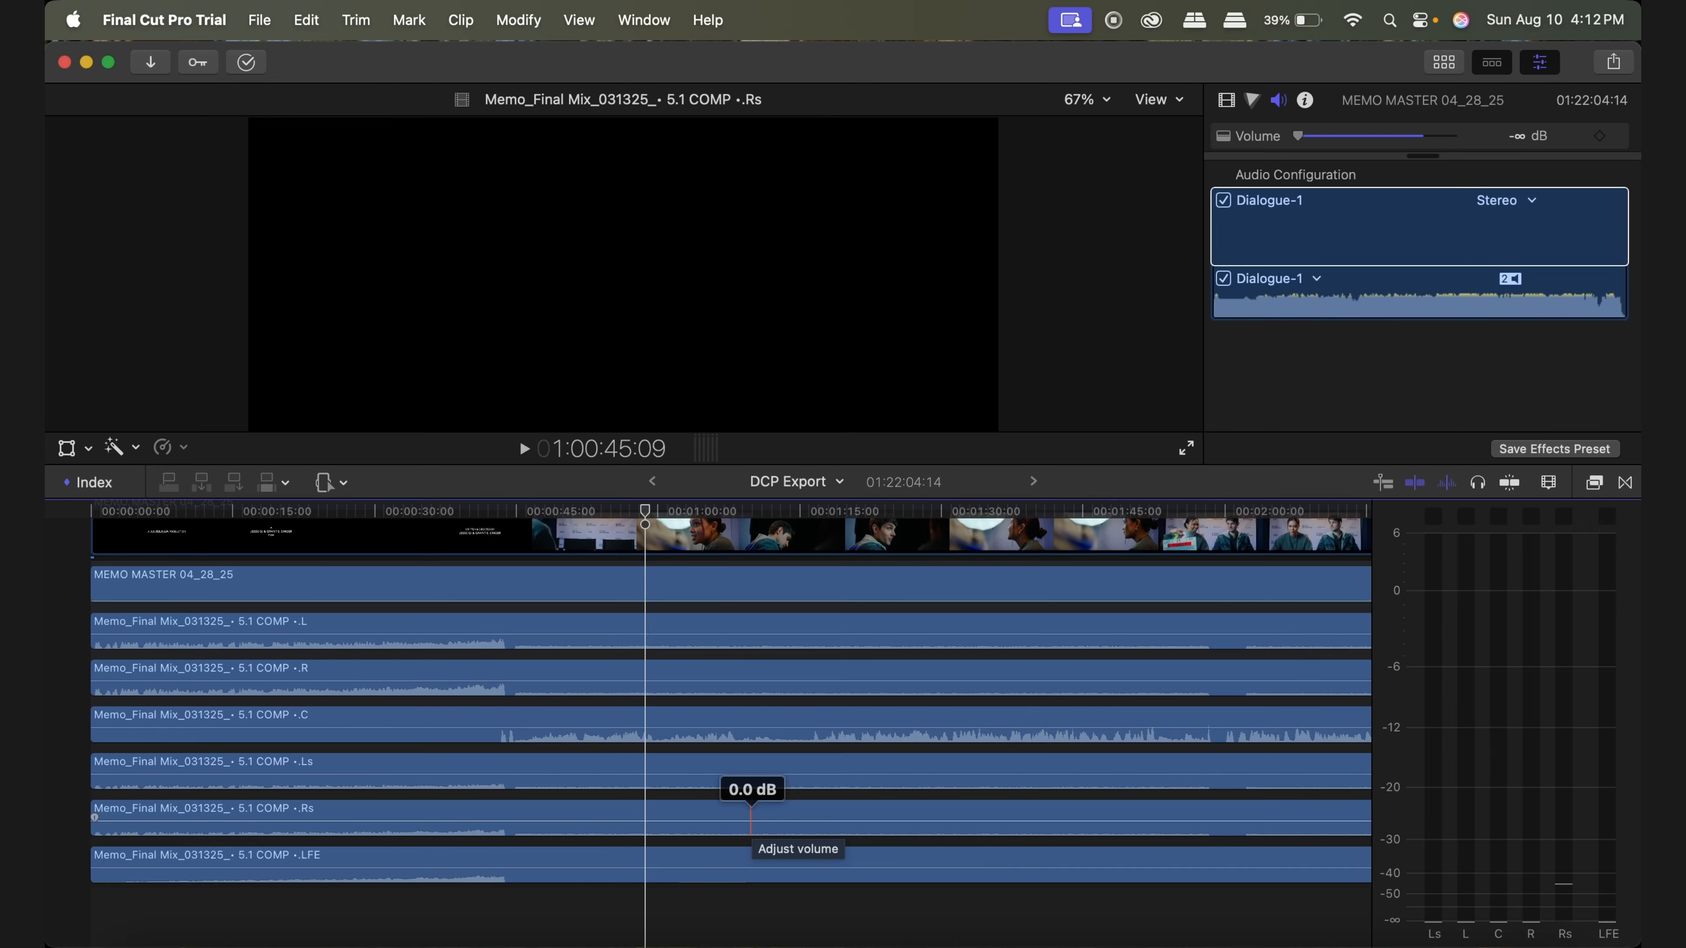
# Play the DCP Export timeline from around the one-minute mark to check the surround channels on the meters, and stop playback
pyautogui.click(677, 541)
pyautogui.press('space')
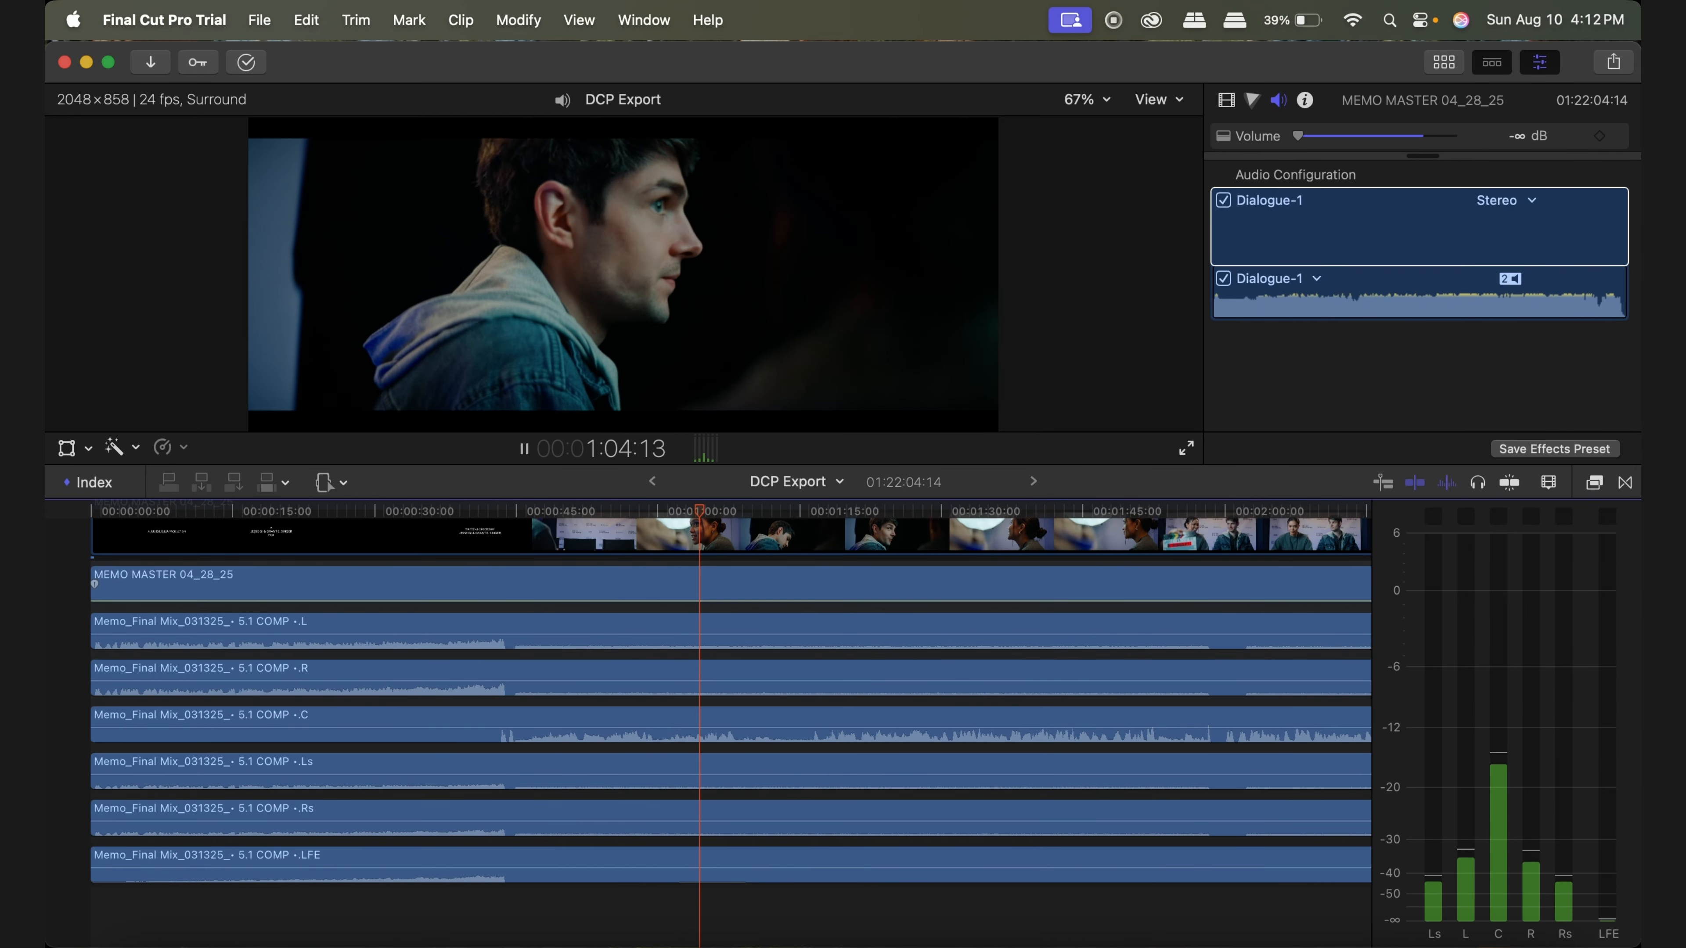
pyautogui.press('space')
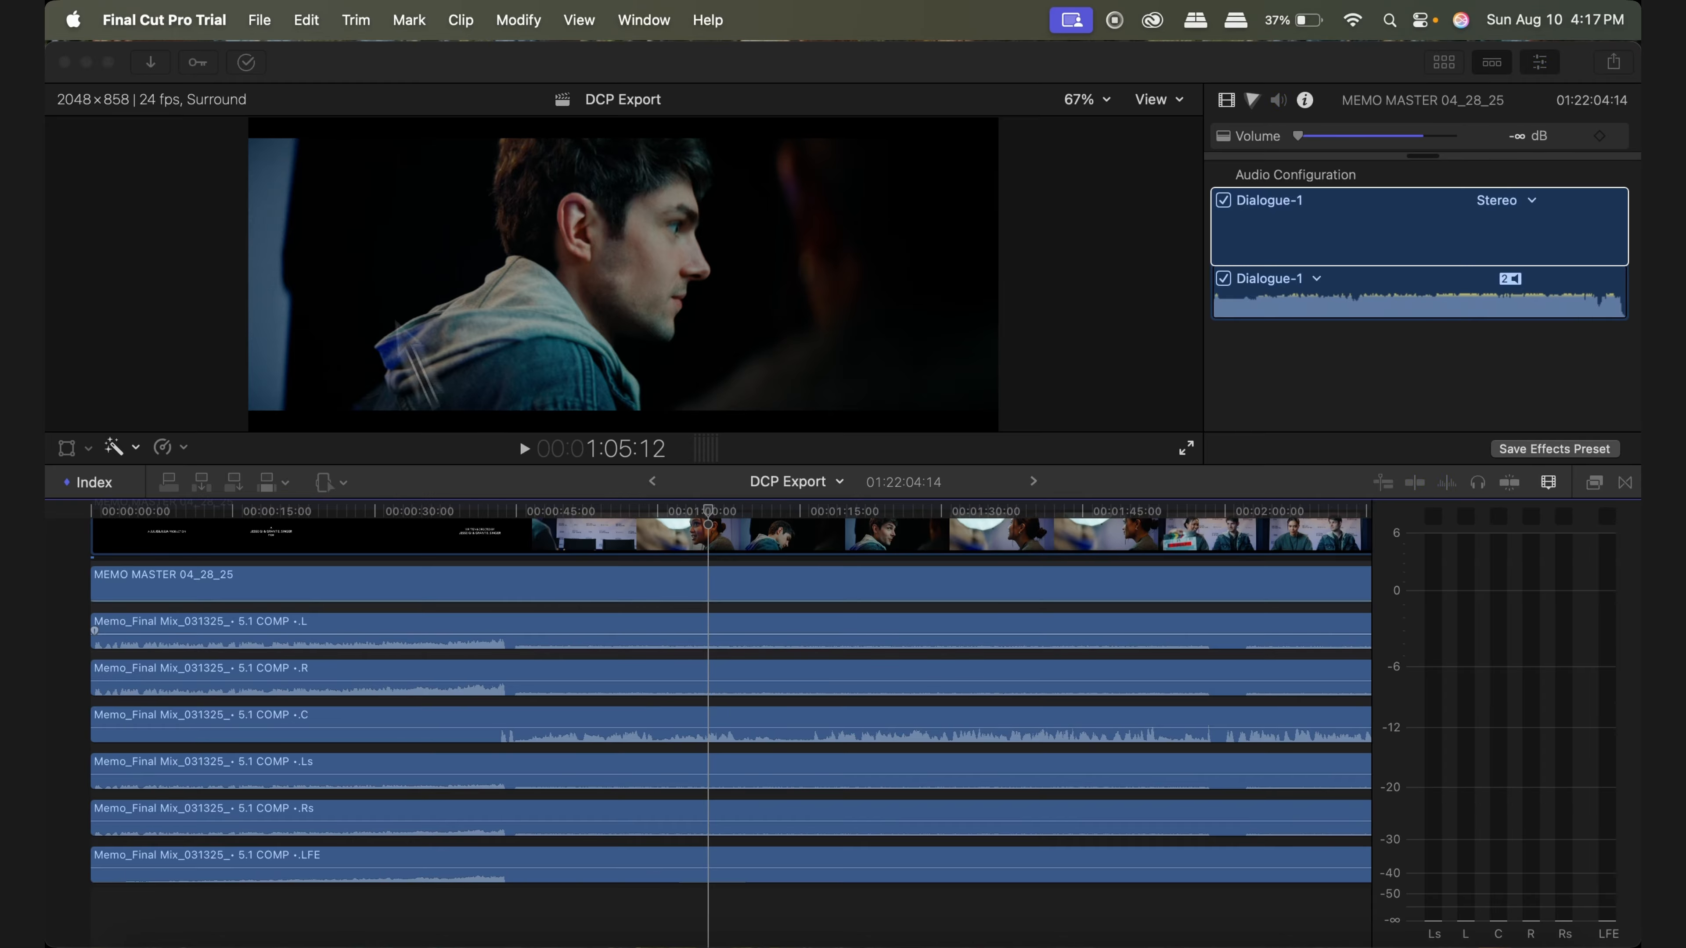
# Start sharing the DCP Export project with the default Export File destination and open its export settings
pyautogui.click(259, 20)
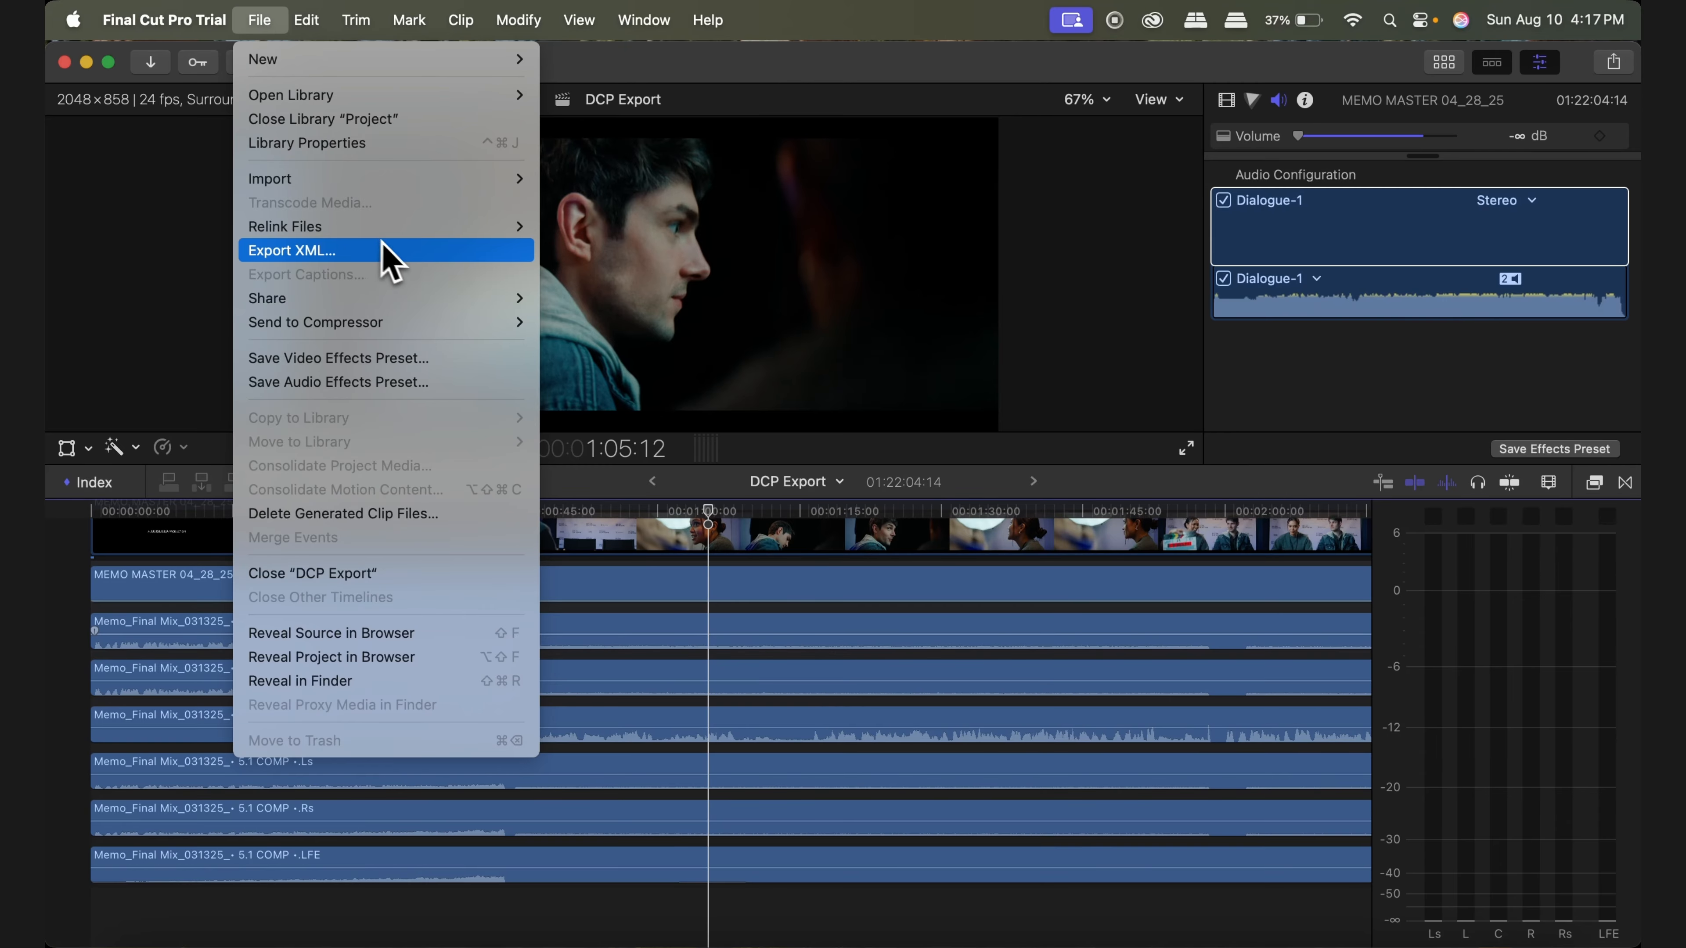
pyautogui.moveTo(421, 300)
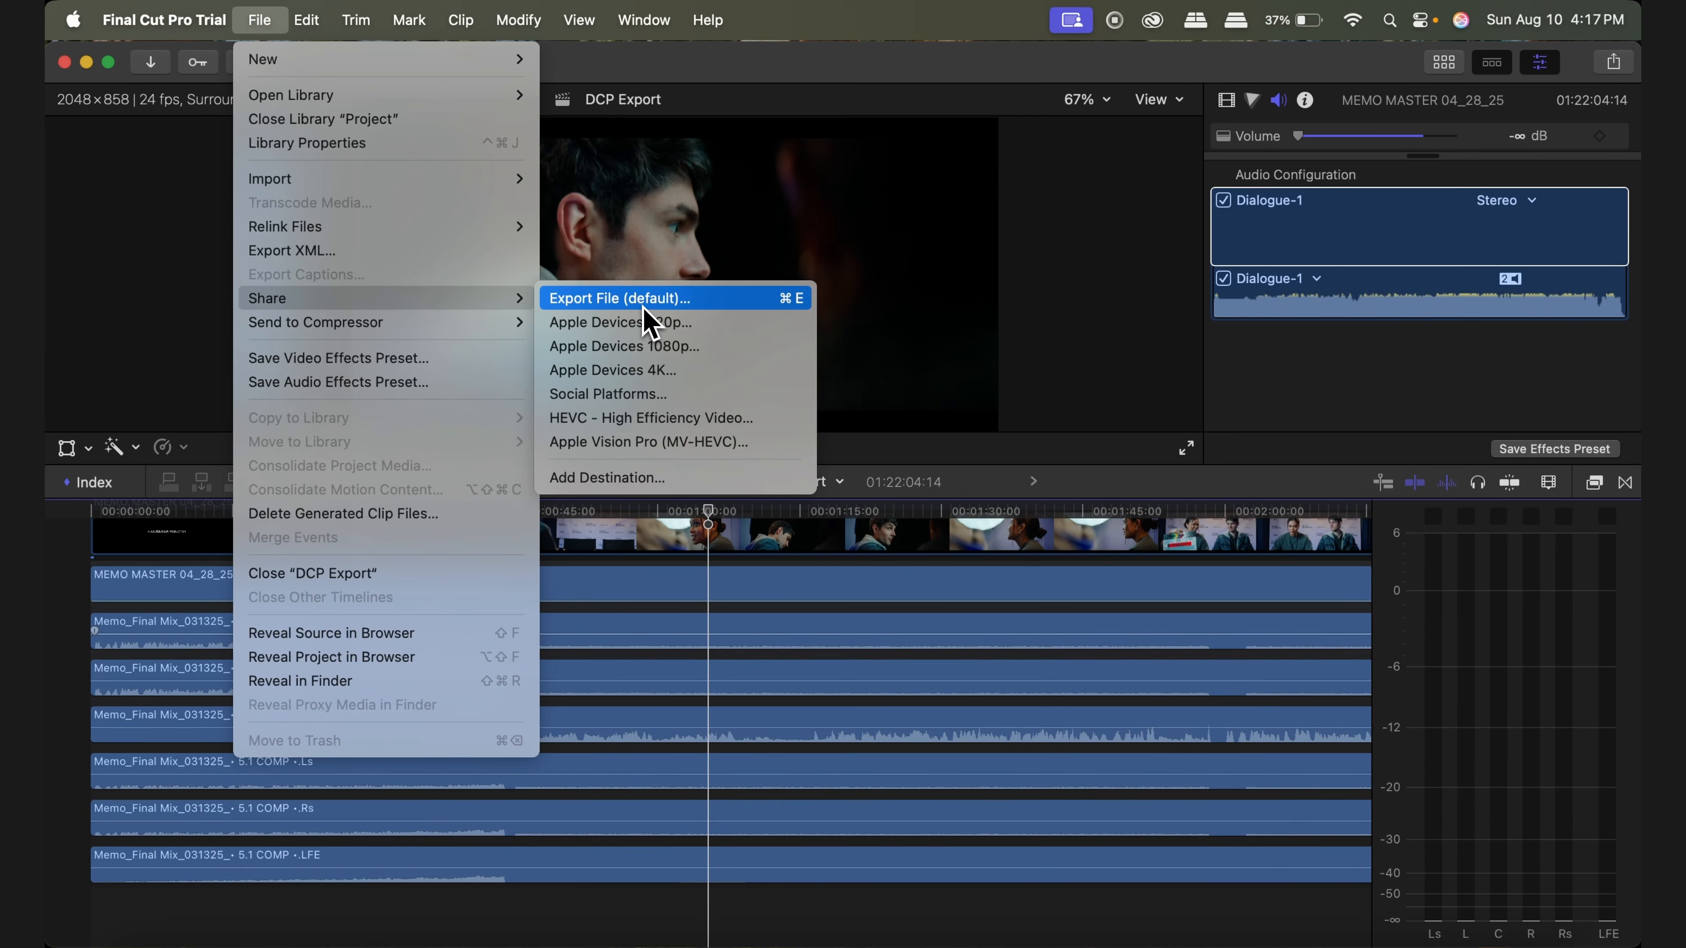
pyautogui.click(624, 299)
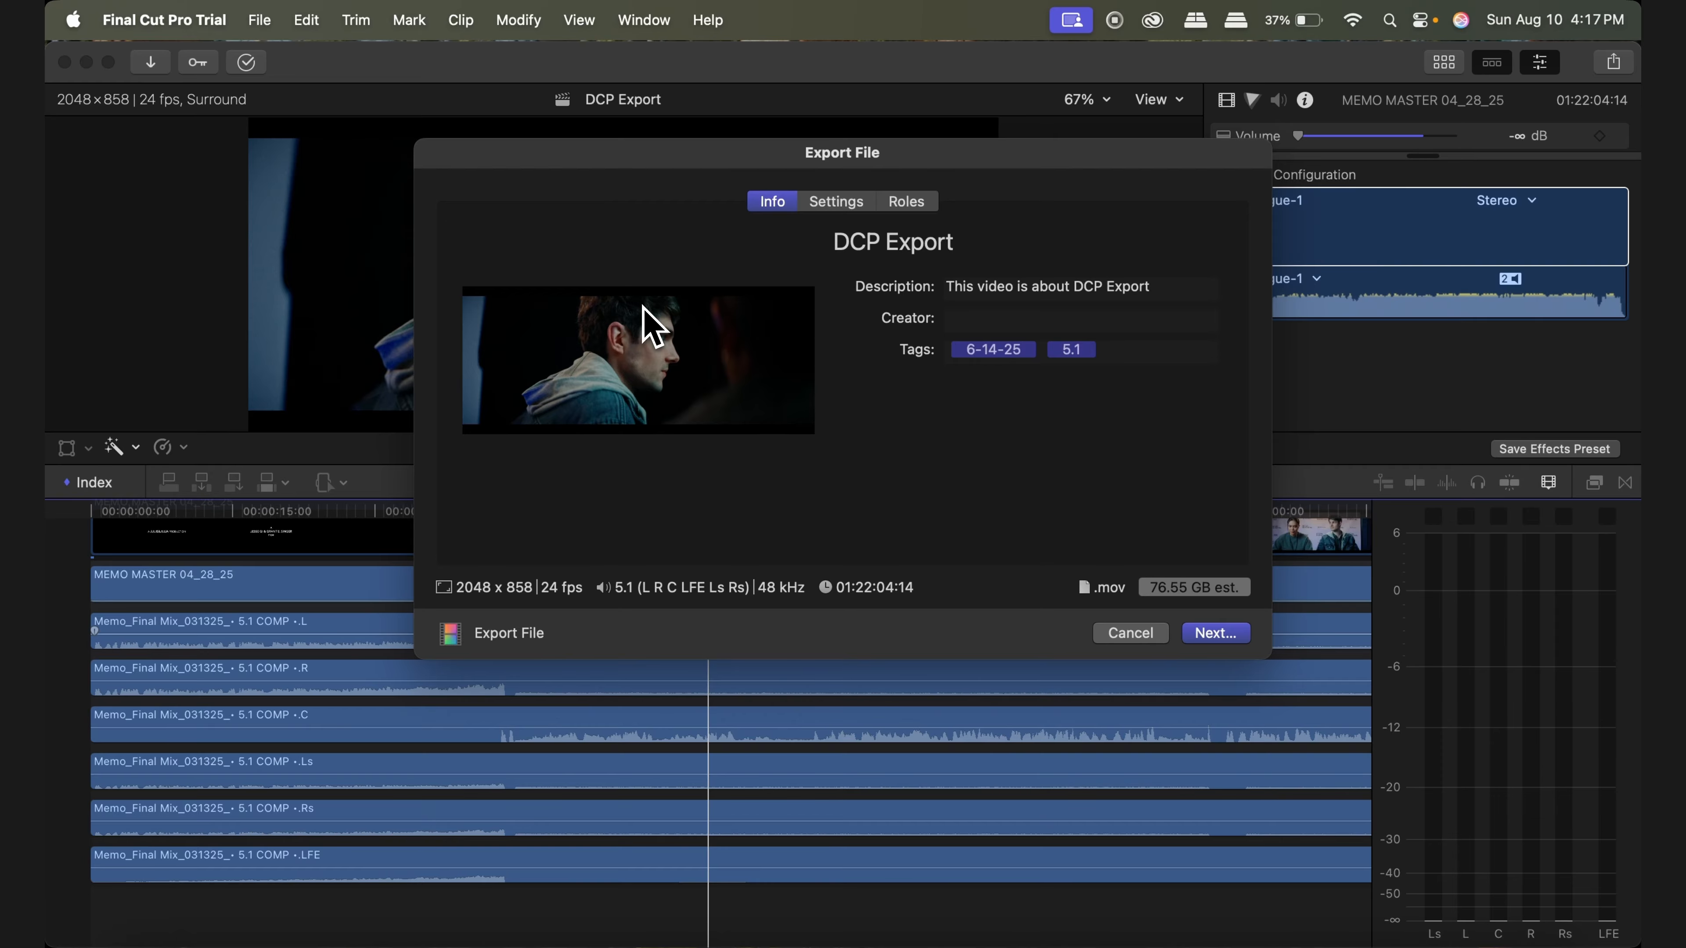
pyautogui.click(838, 203)
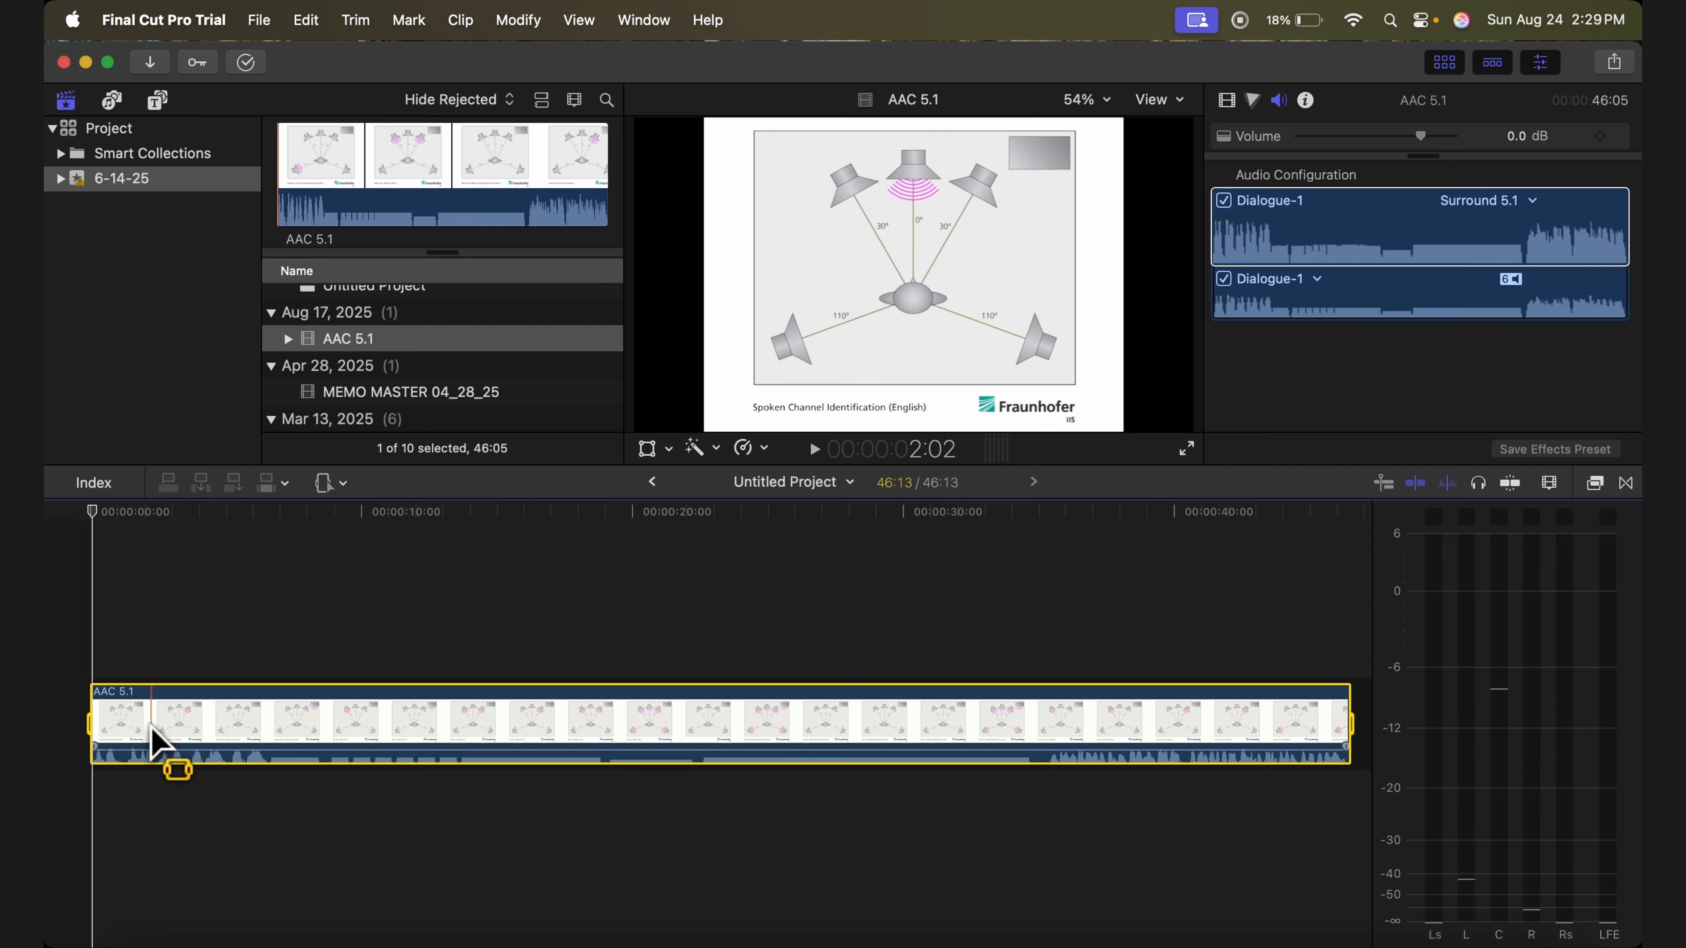
# Review the AAC 5.1 clip's audio configuration options, keep Surround 5.1, and play the clip from its start to check the channels
pyautogui.click(1276, 99)
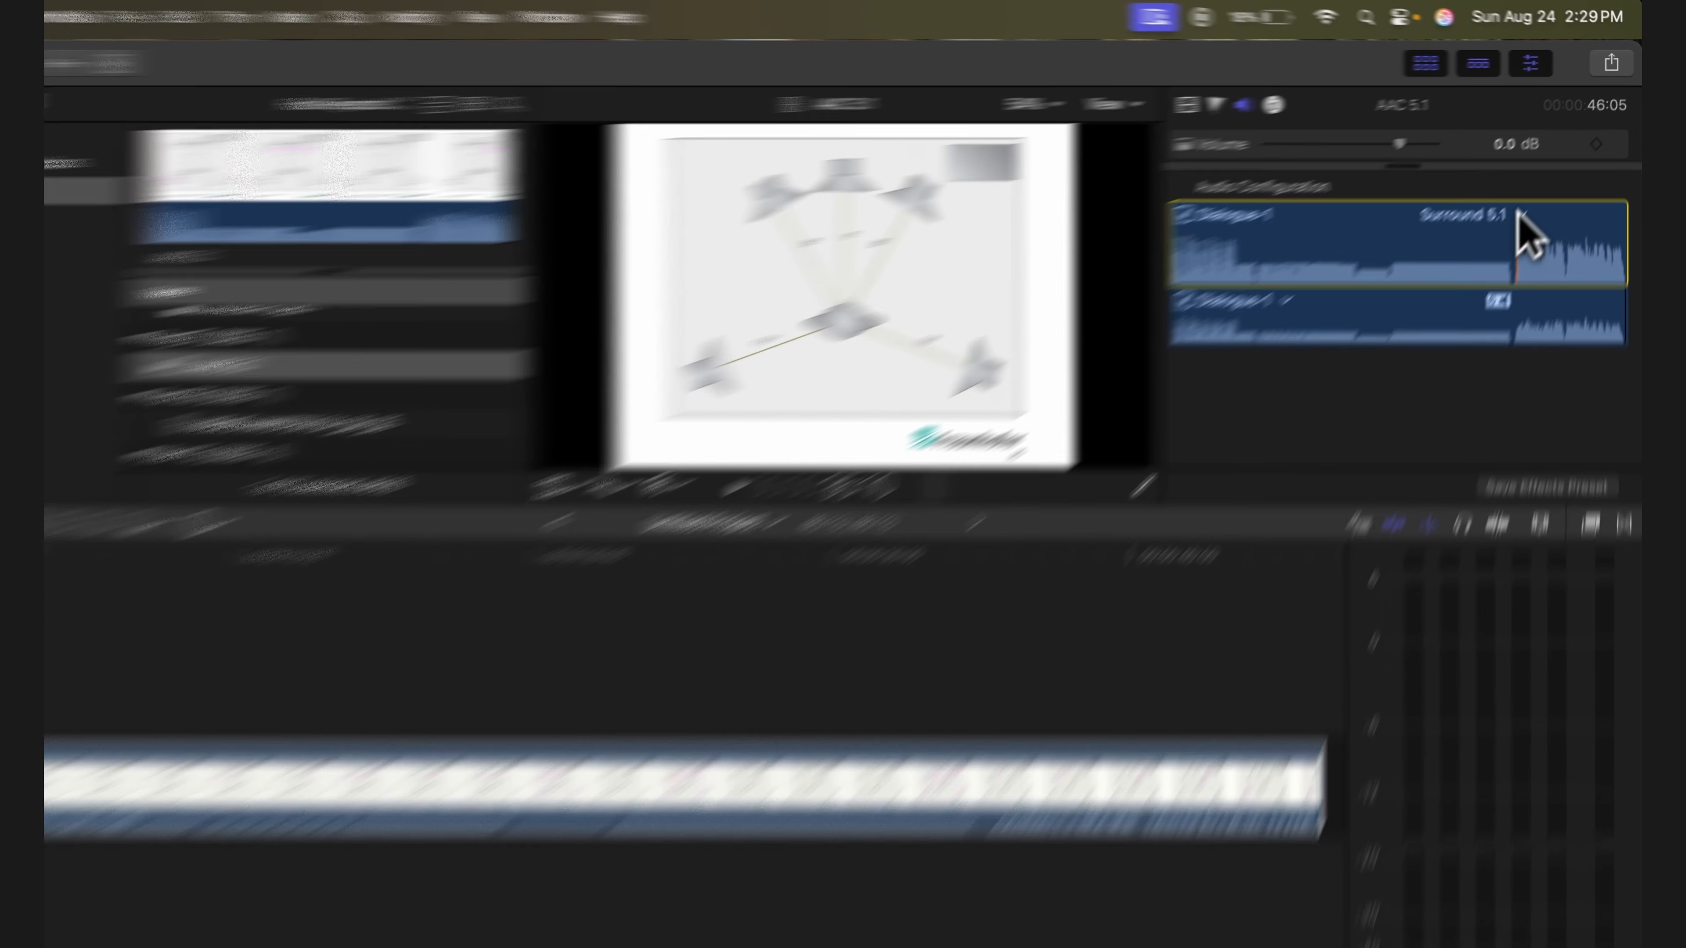
pyautogui.click(1519, 218)
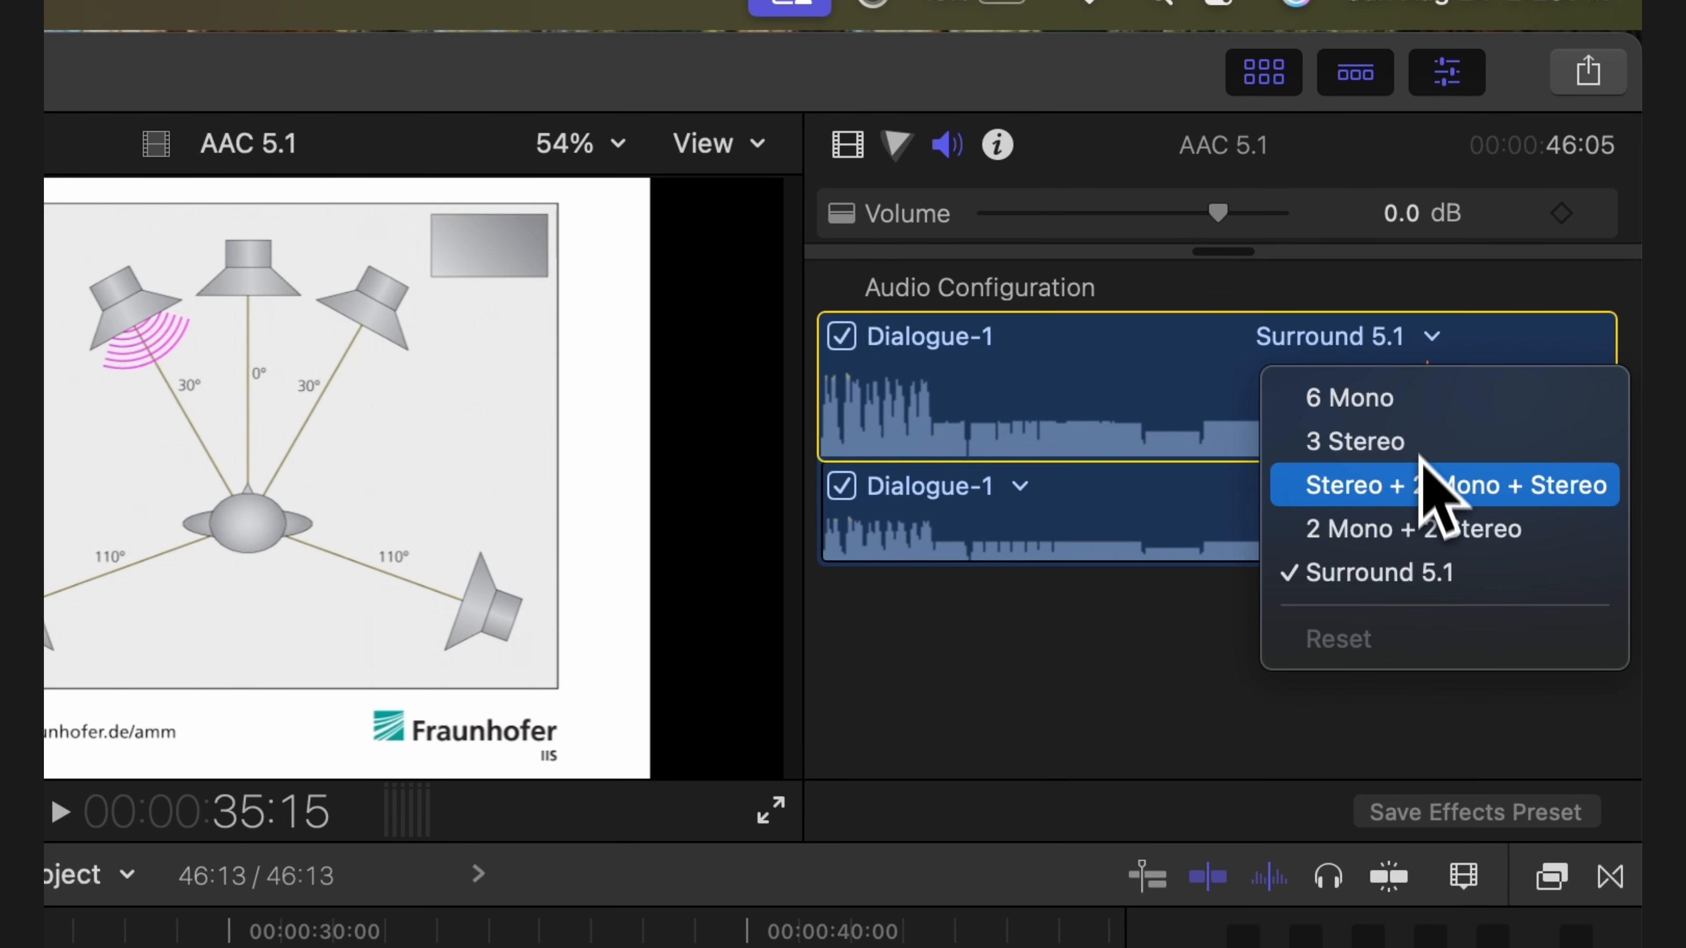
pyautogui.click(1365, 572)
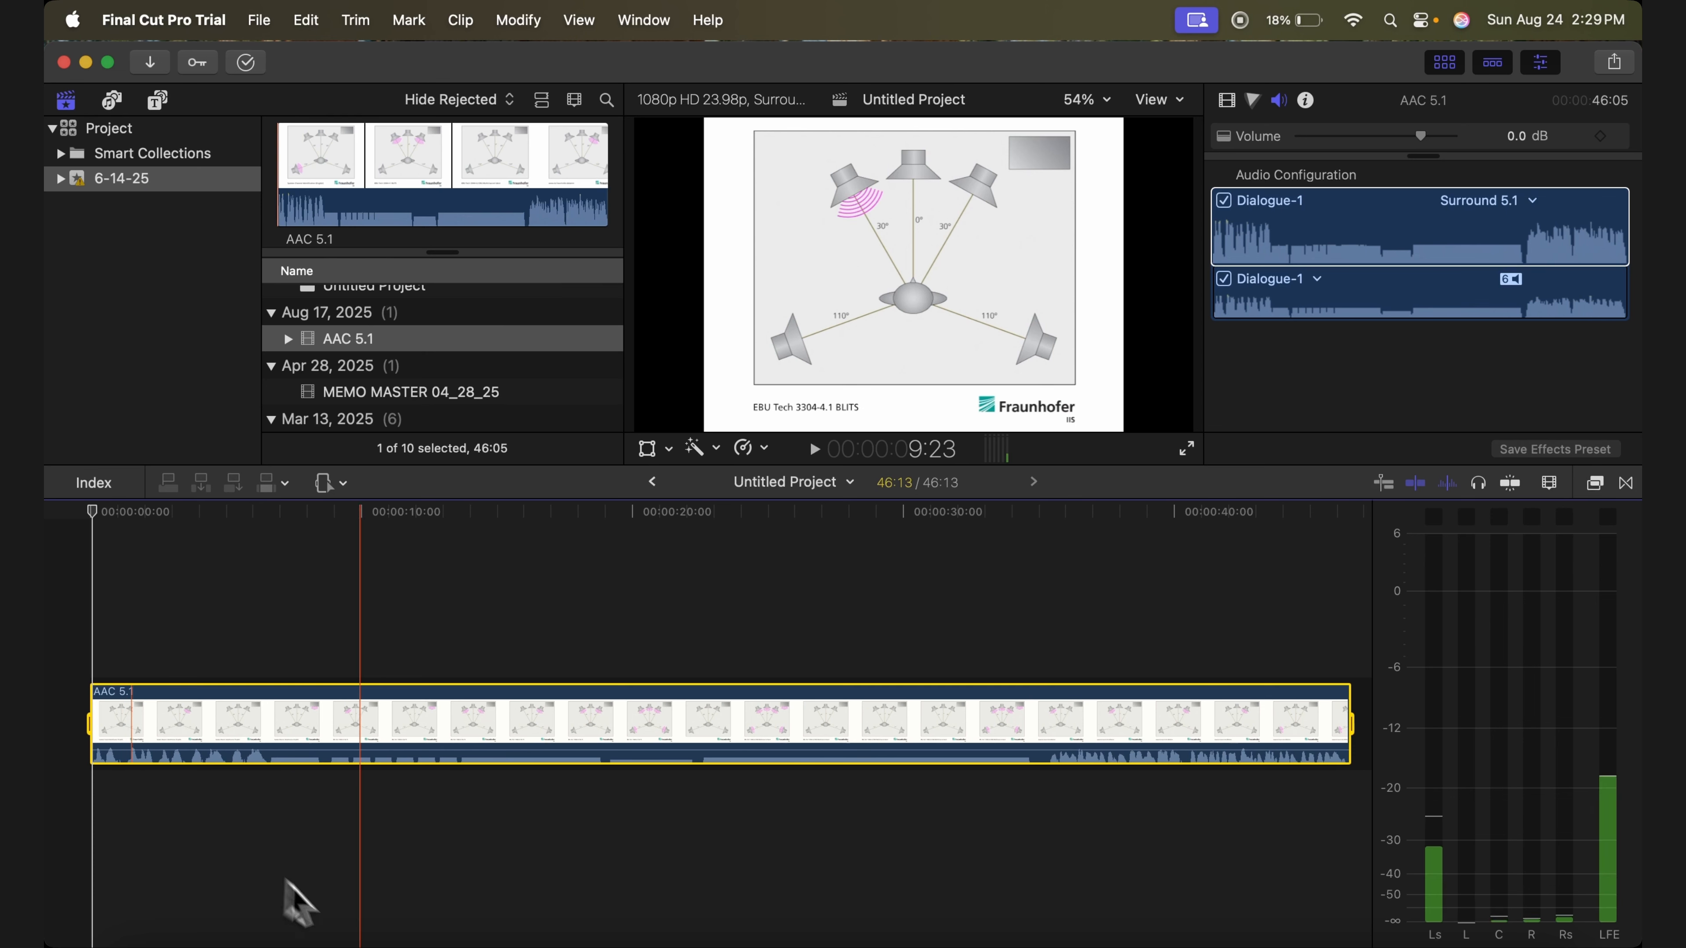
pyautogui.press('space')
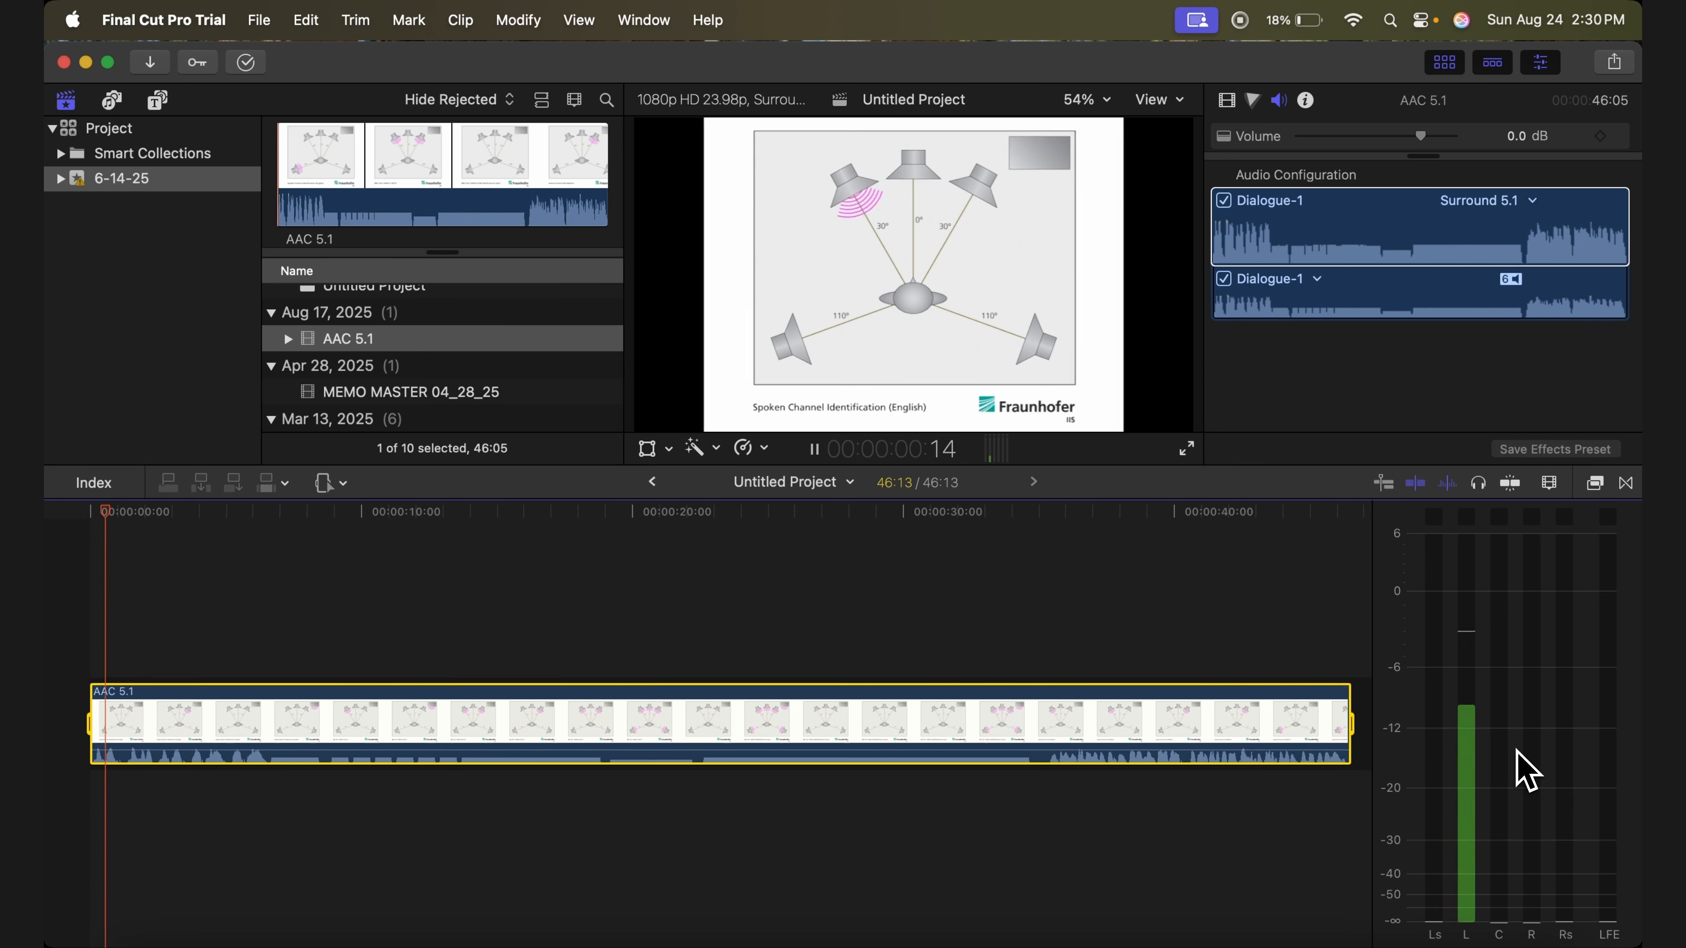